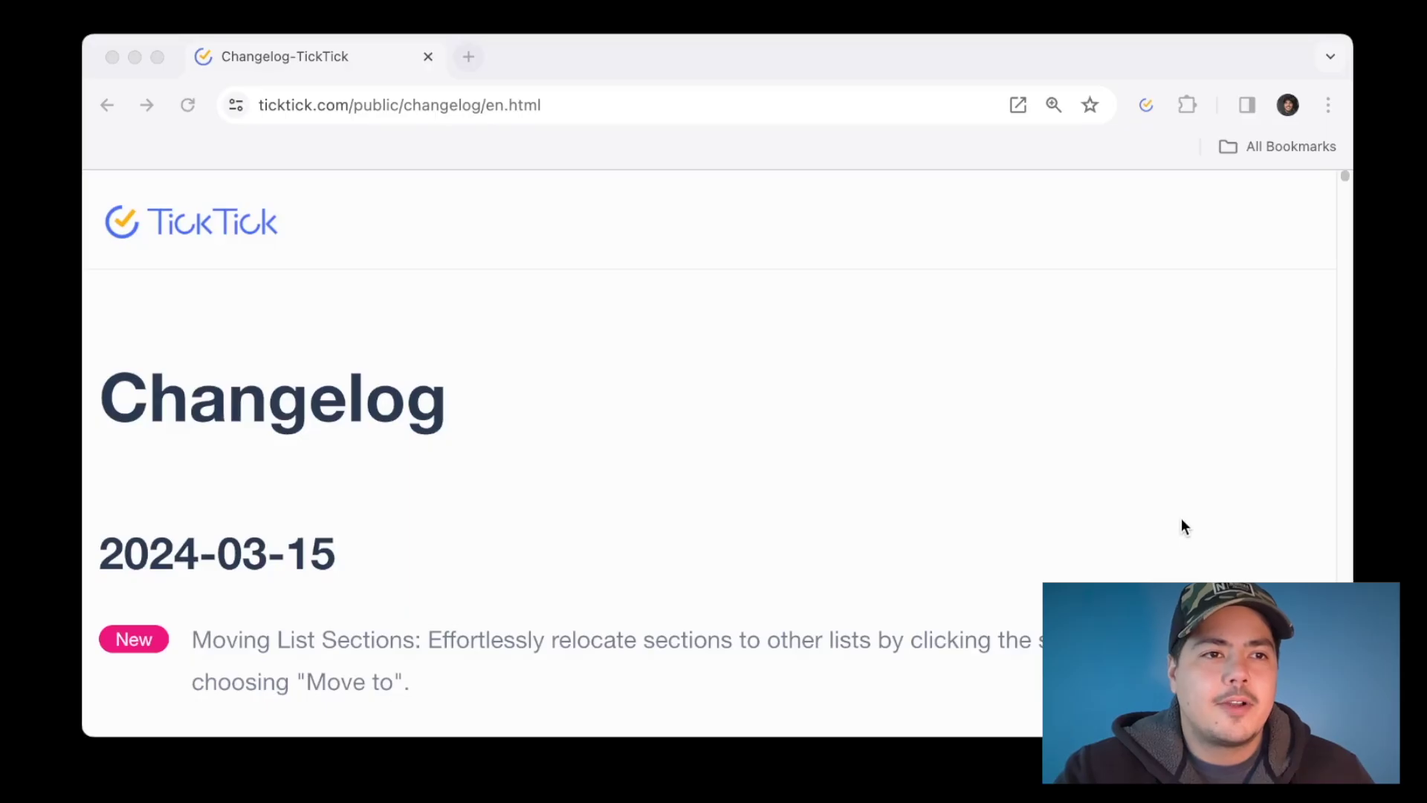
# - Scroll down the Chrome changelog, then return to the TickTick Inbox
pyautogui.scroll(-1, 632, 320)
pyautogui.scroll(-3, 631, 312)
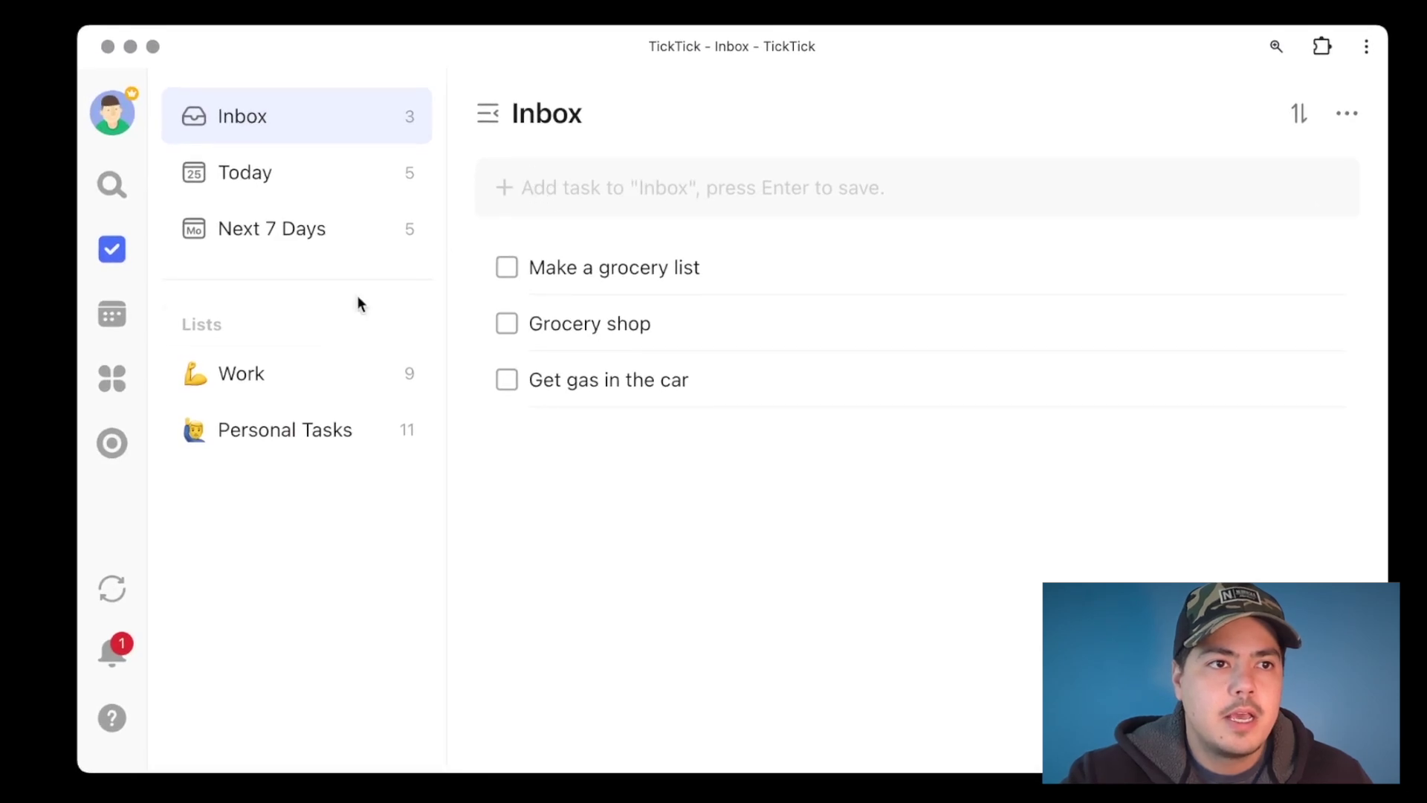
# - Open the Personal Tasks list with its 11 tasks and show its options menu
pyautogui.click(301, 390)
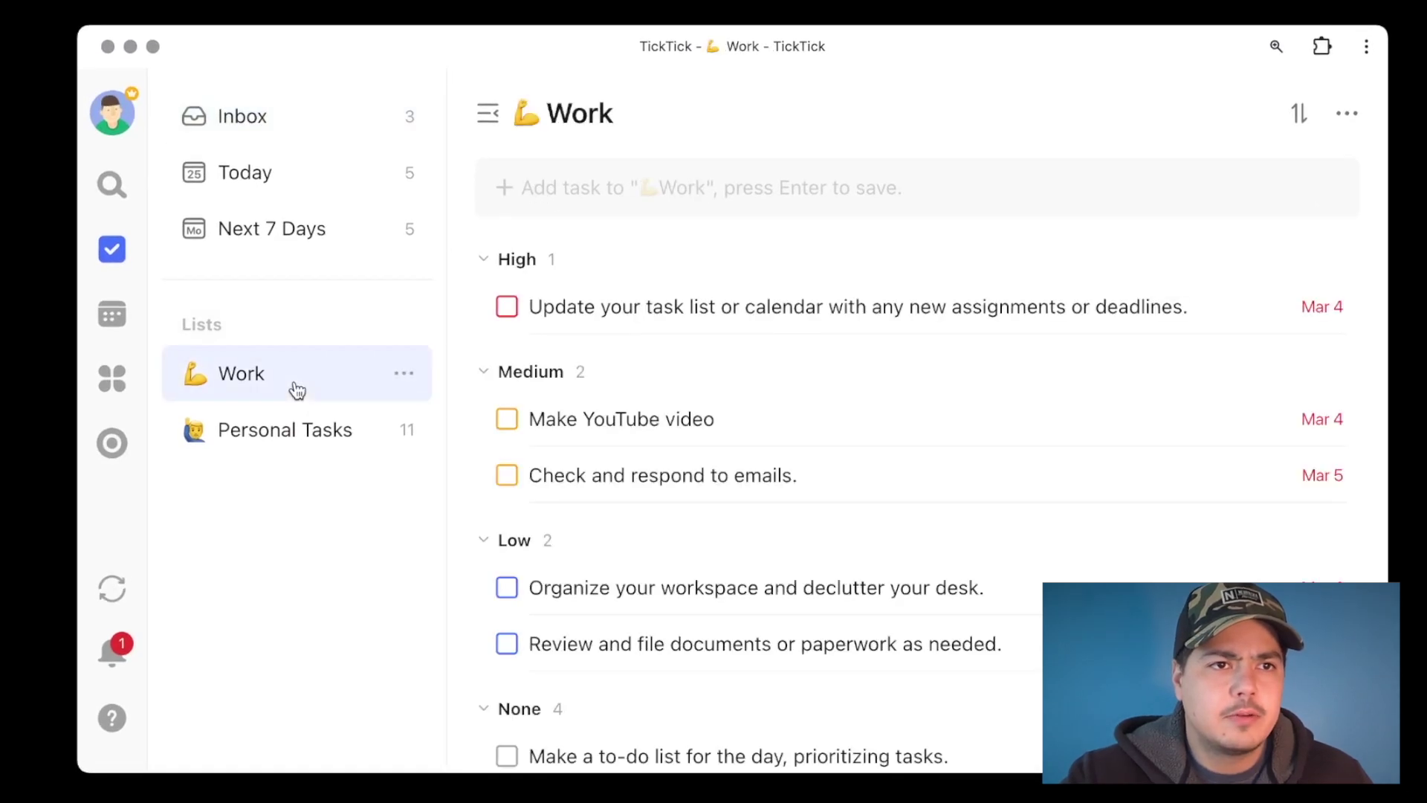
pyautogui.click(307, 446)
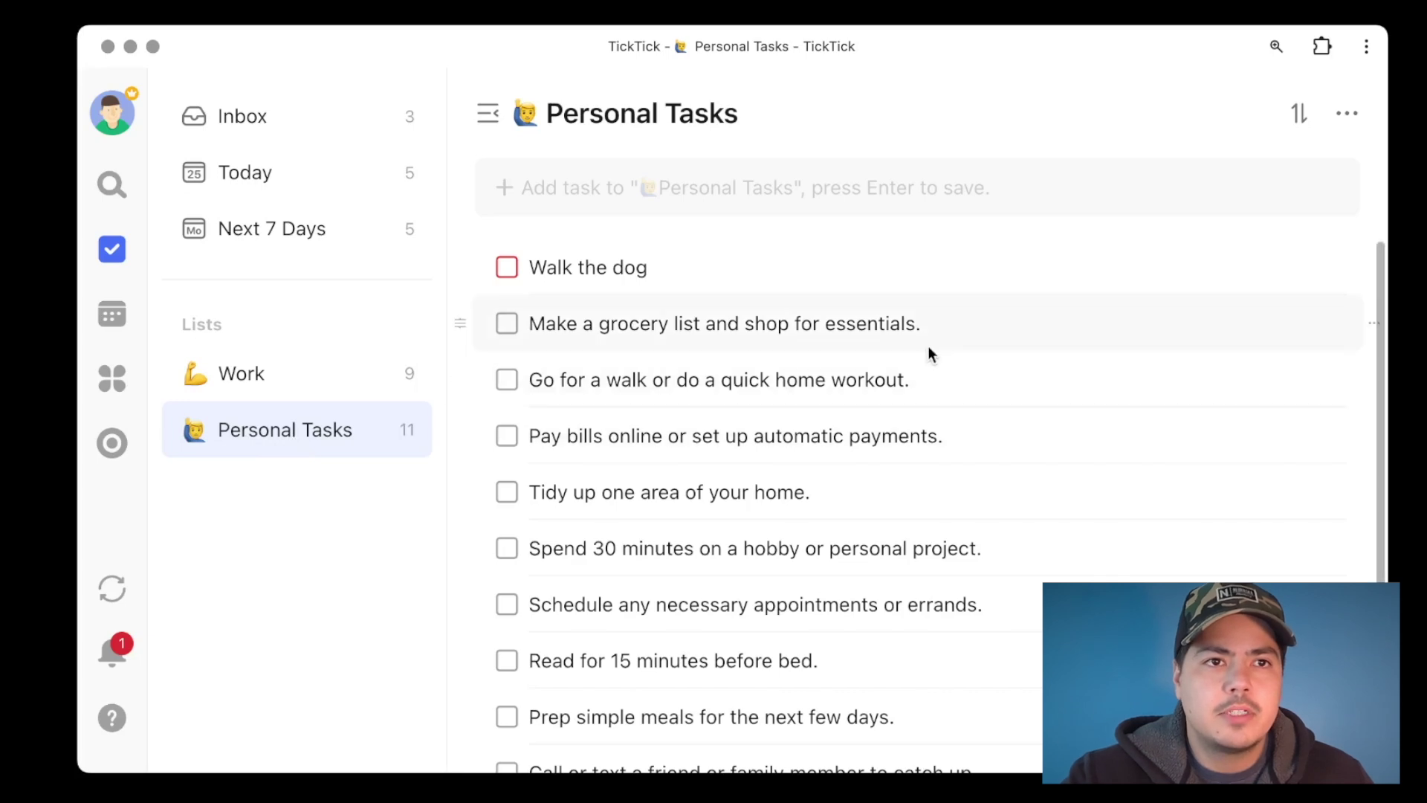
pyautogui.click(1347, 115)
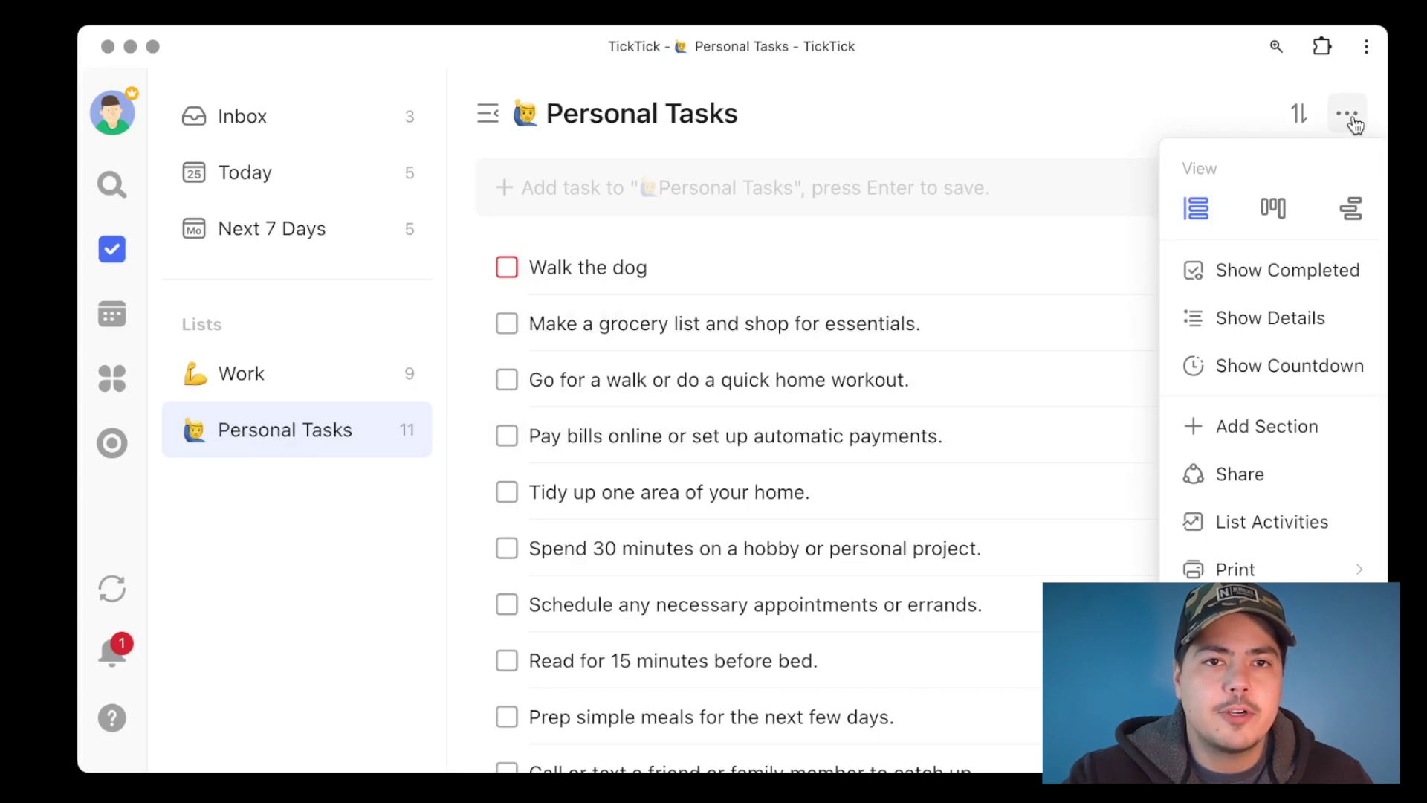
# - Add an 'Outside Tasks' section and move 'Walk the dog' and the walk-or-home-workout task into it
pyautogui.click(1319, 437)
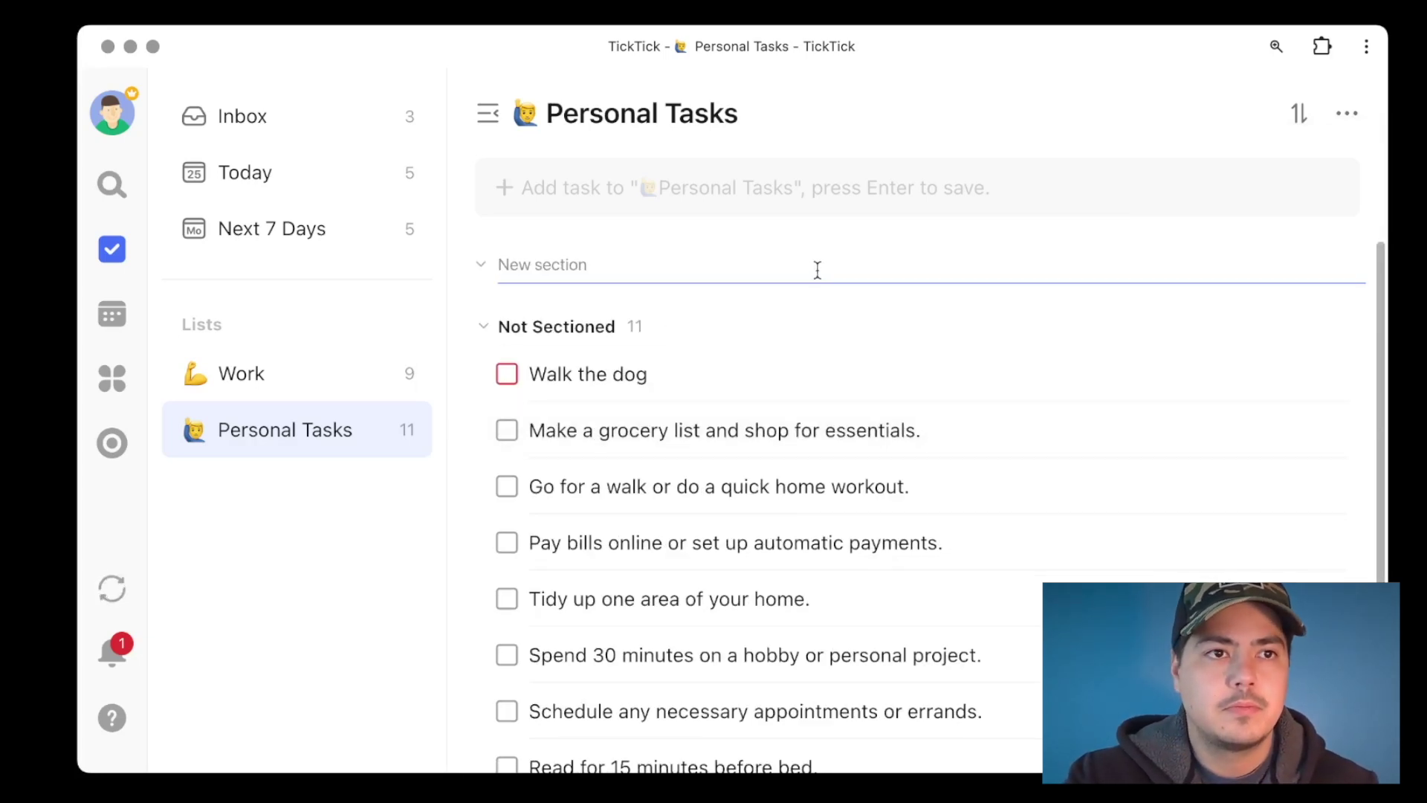
pyautogui.write('Outsi')
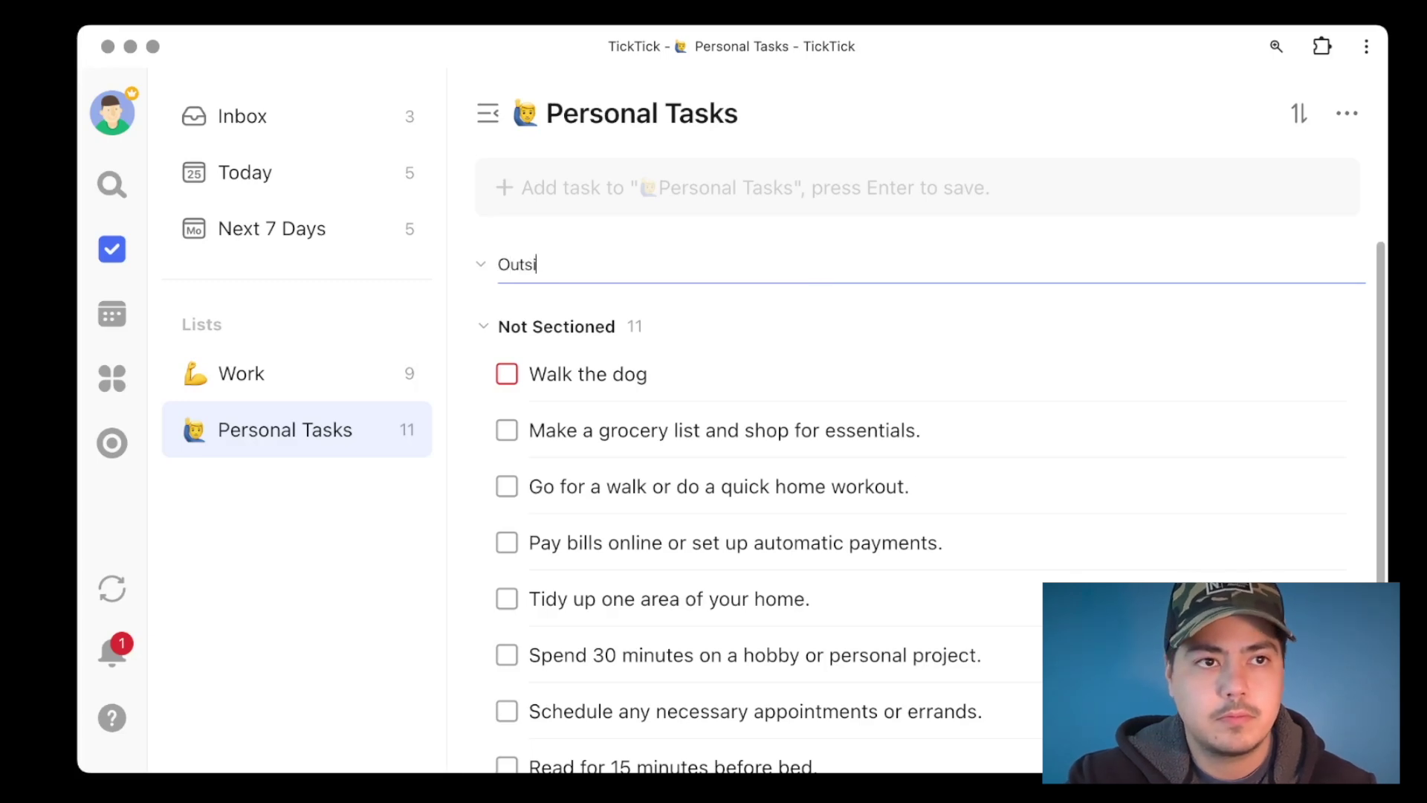
pyautogui.write('de Tasks')
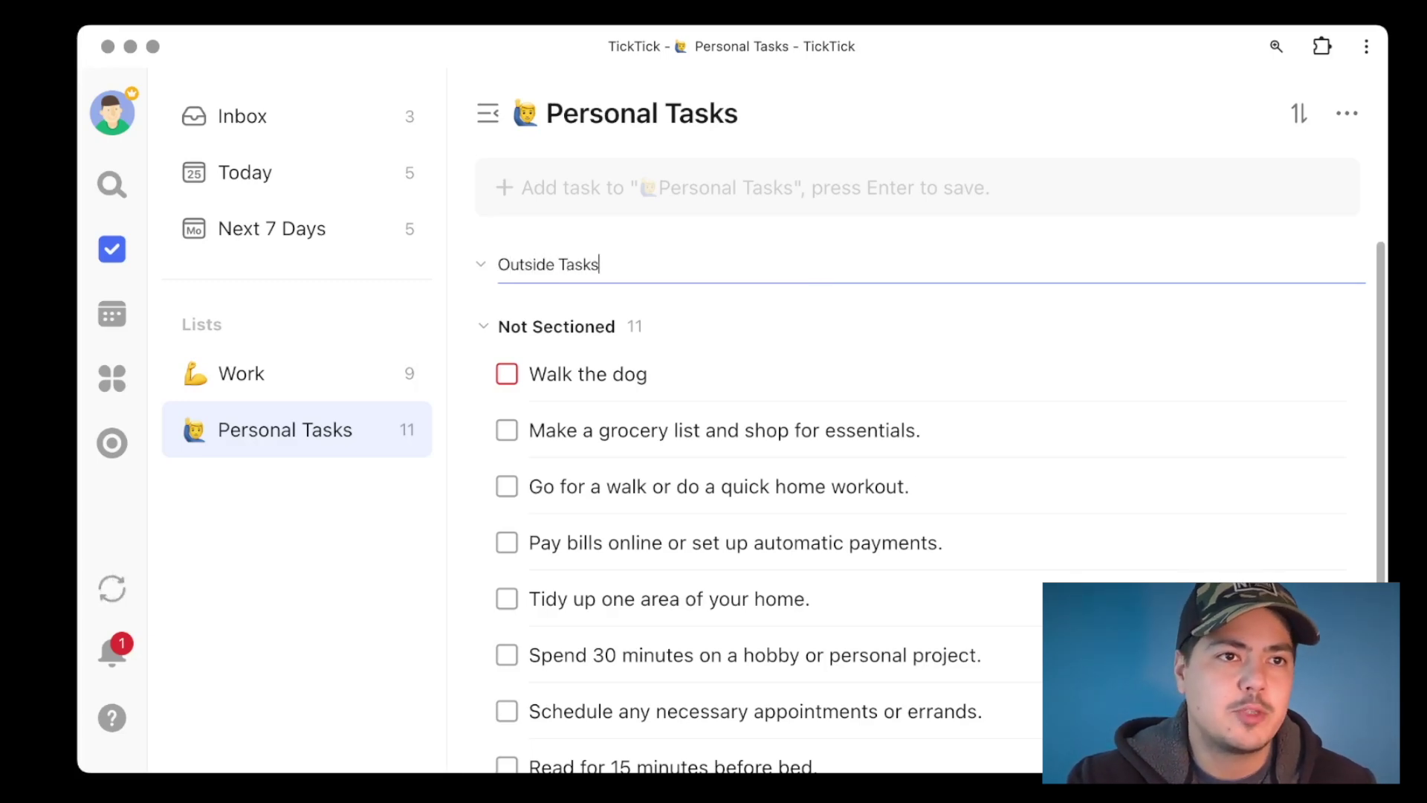
pyautogui.press('Return')
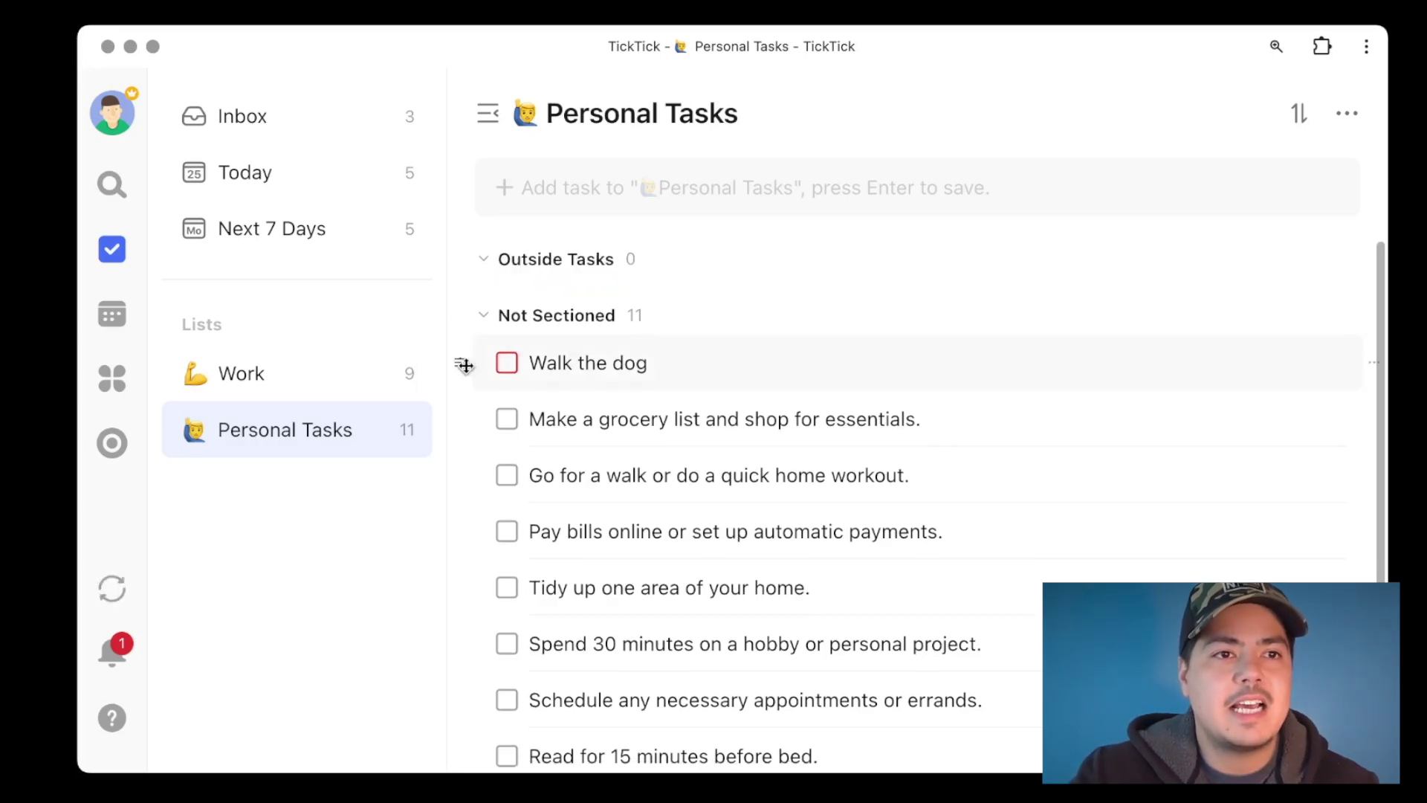
pyautogui.moveTo(465, 365); pyautogui.dragTo(504, 275)
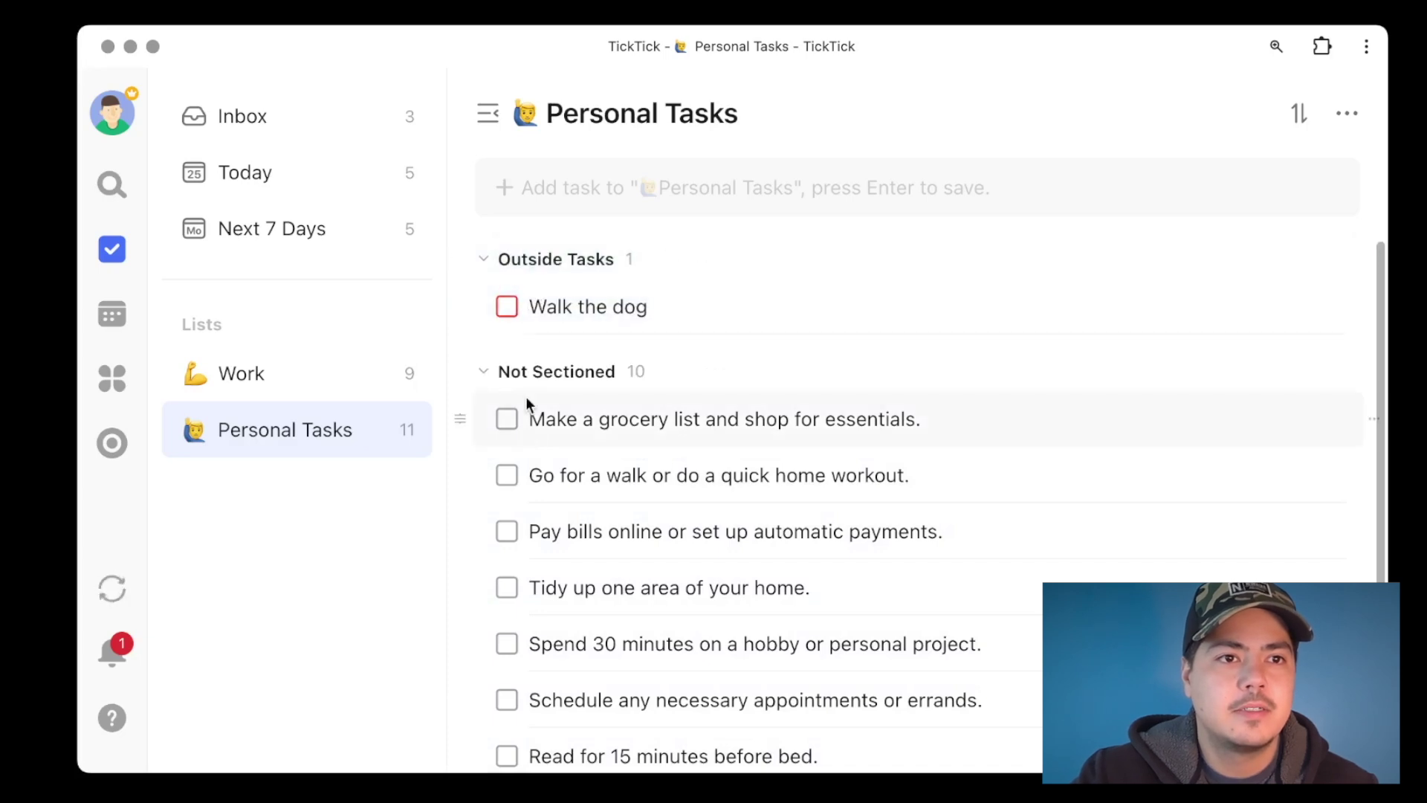
pyautogui.moveTo(469, 475); pyautogui.dragTo(478, 319)
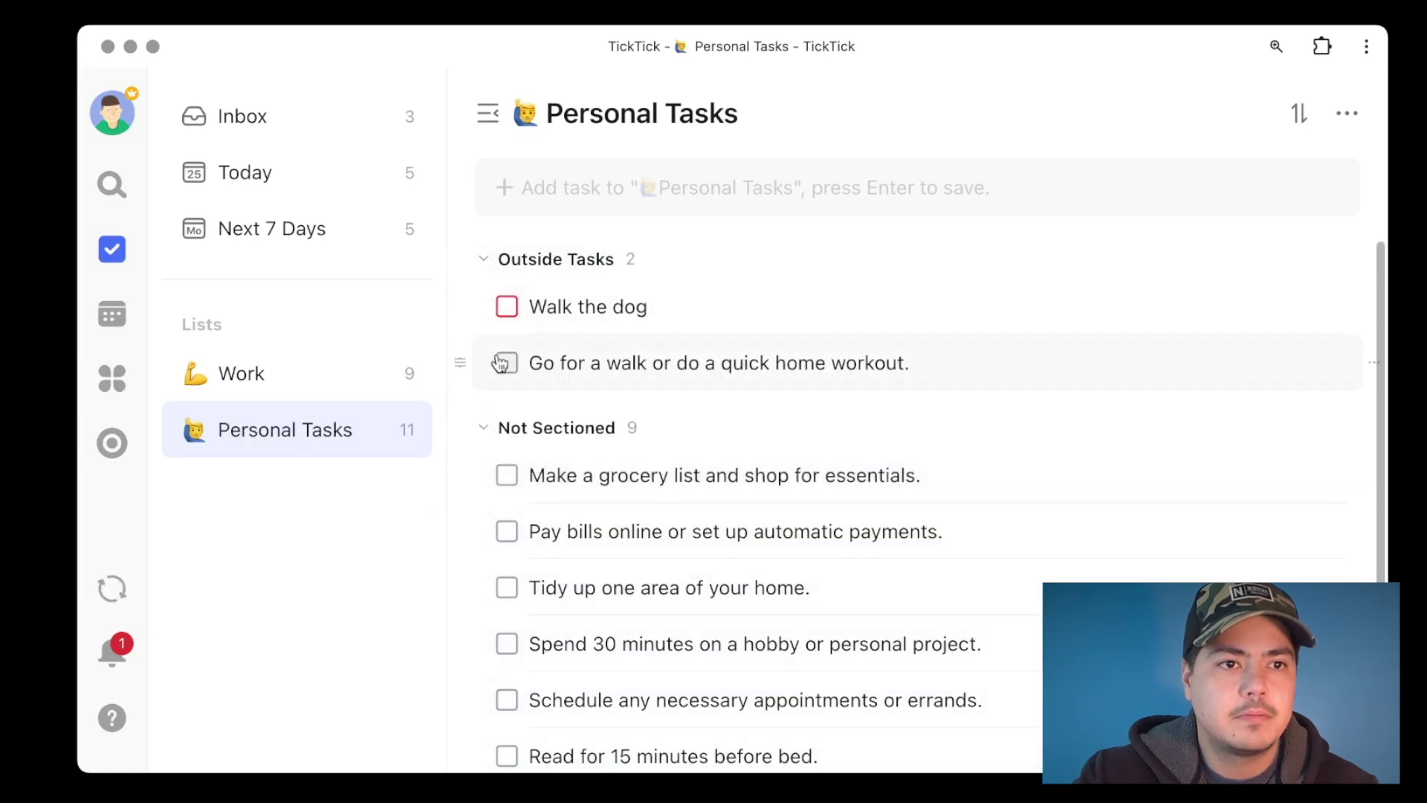
pyautogui.click(899, 301)
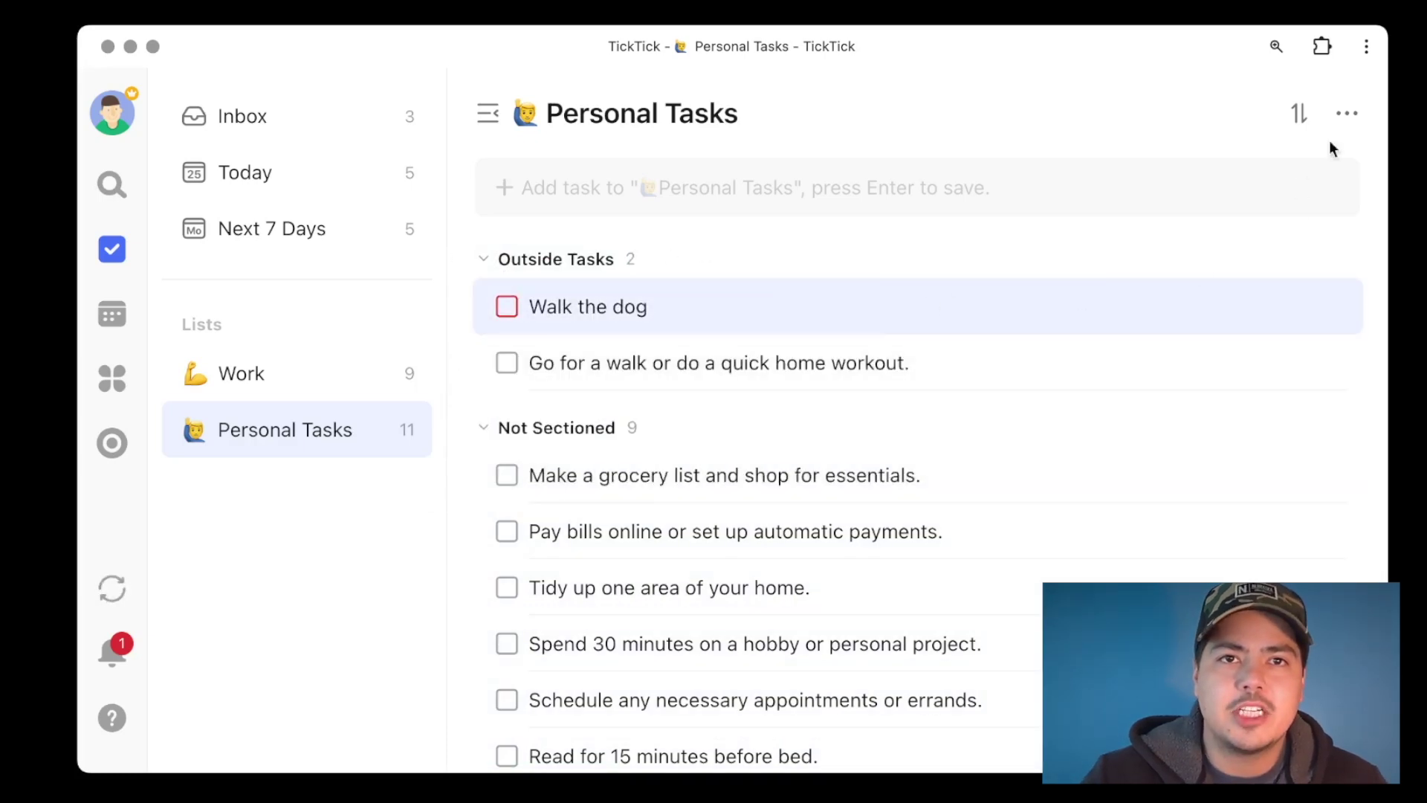
pyautogui.click(1352, 117)
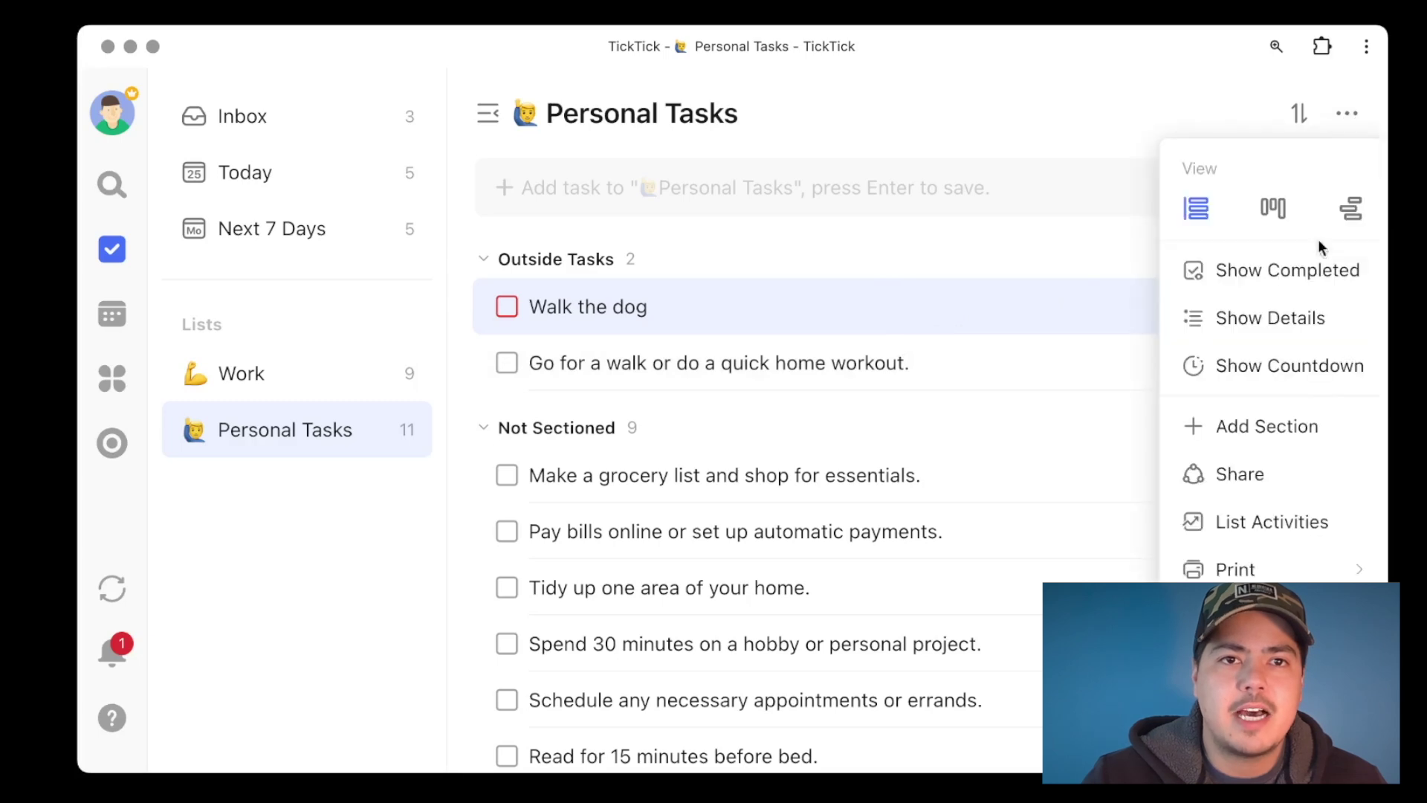
# - Add an 'Inside Tasks' section and move the grocery list, pay-bills and tidy-up tasks into it
pyautogui.click(1295, 423)
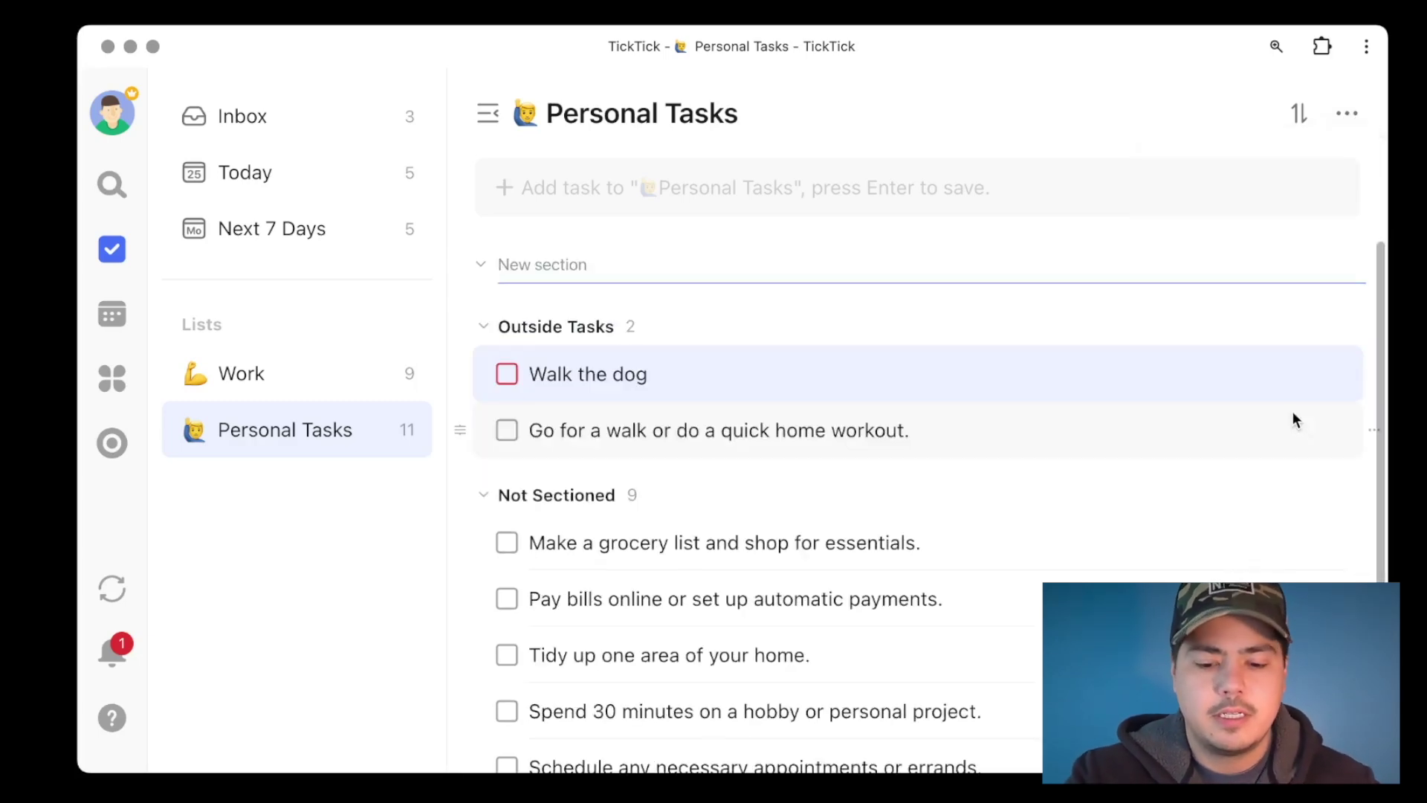
pyautogui.write('Inside Task')
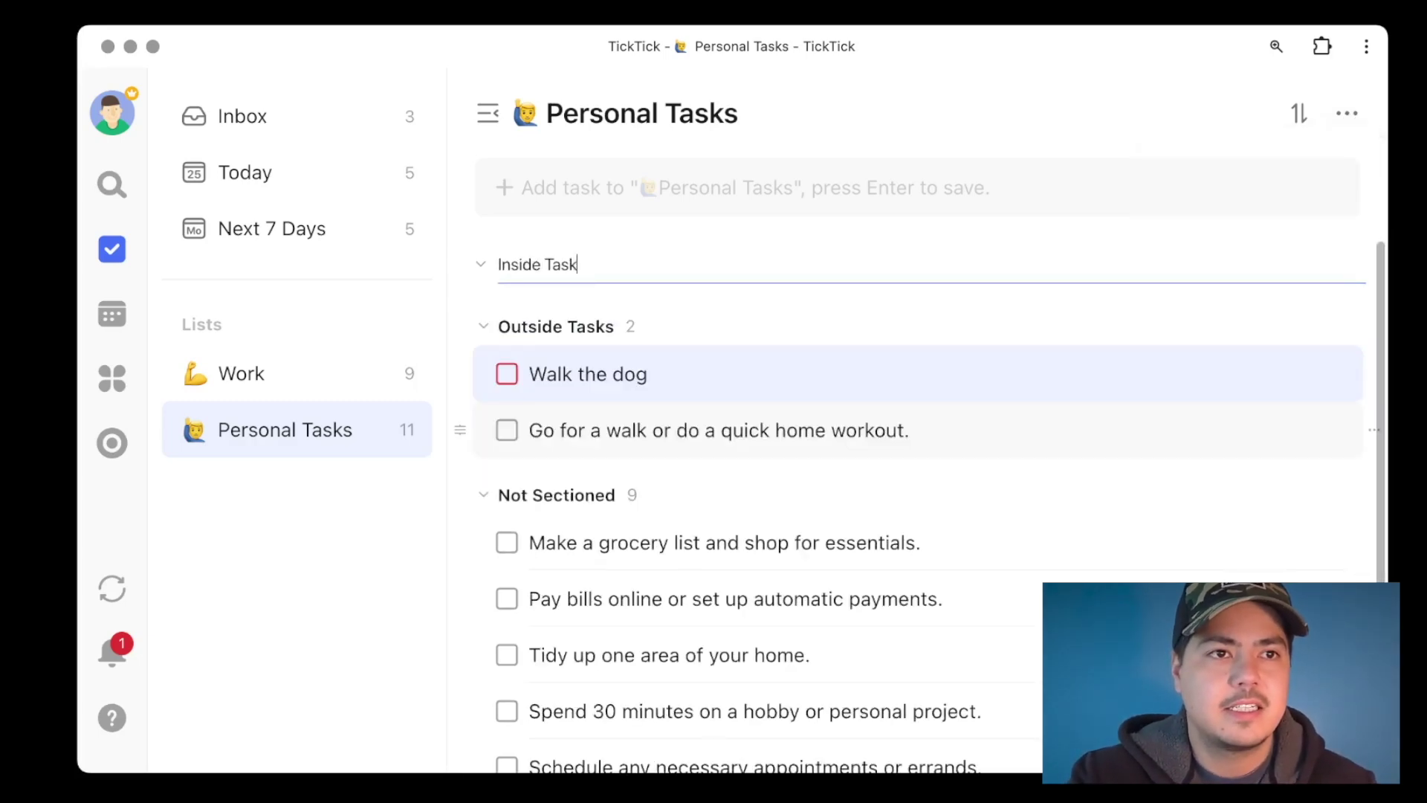
pyautogui.write('s')
pyautogui.press('Return')
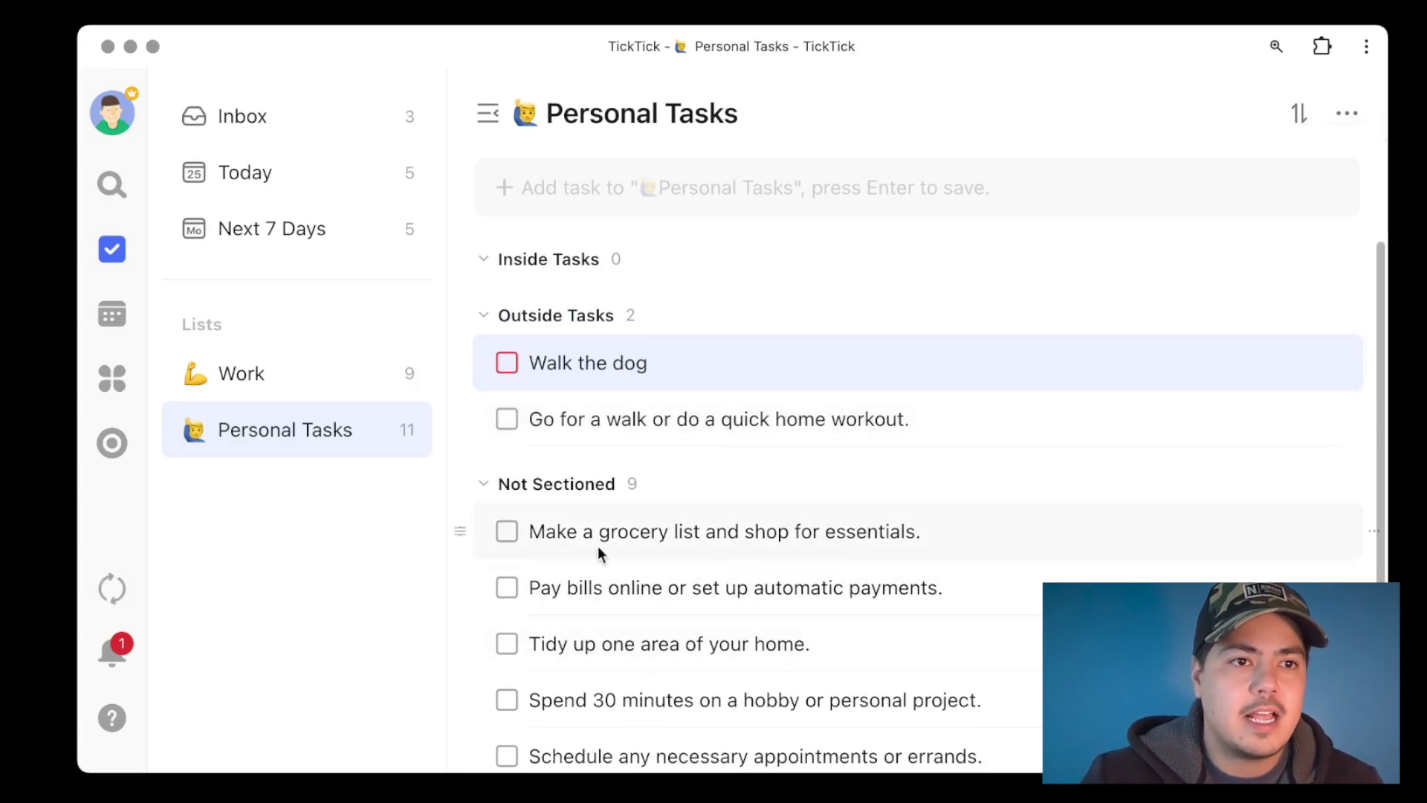
pyautogui.moveTo(462, 533); pyautogui.dragTo(484, 269)
pyautogui.moveTo(466, 590); pyautogui.dragTo(552, 301)
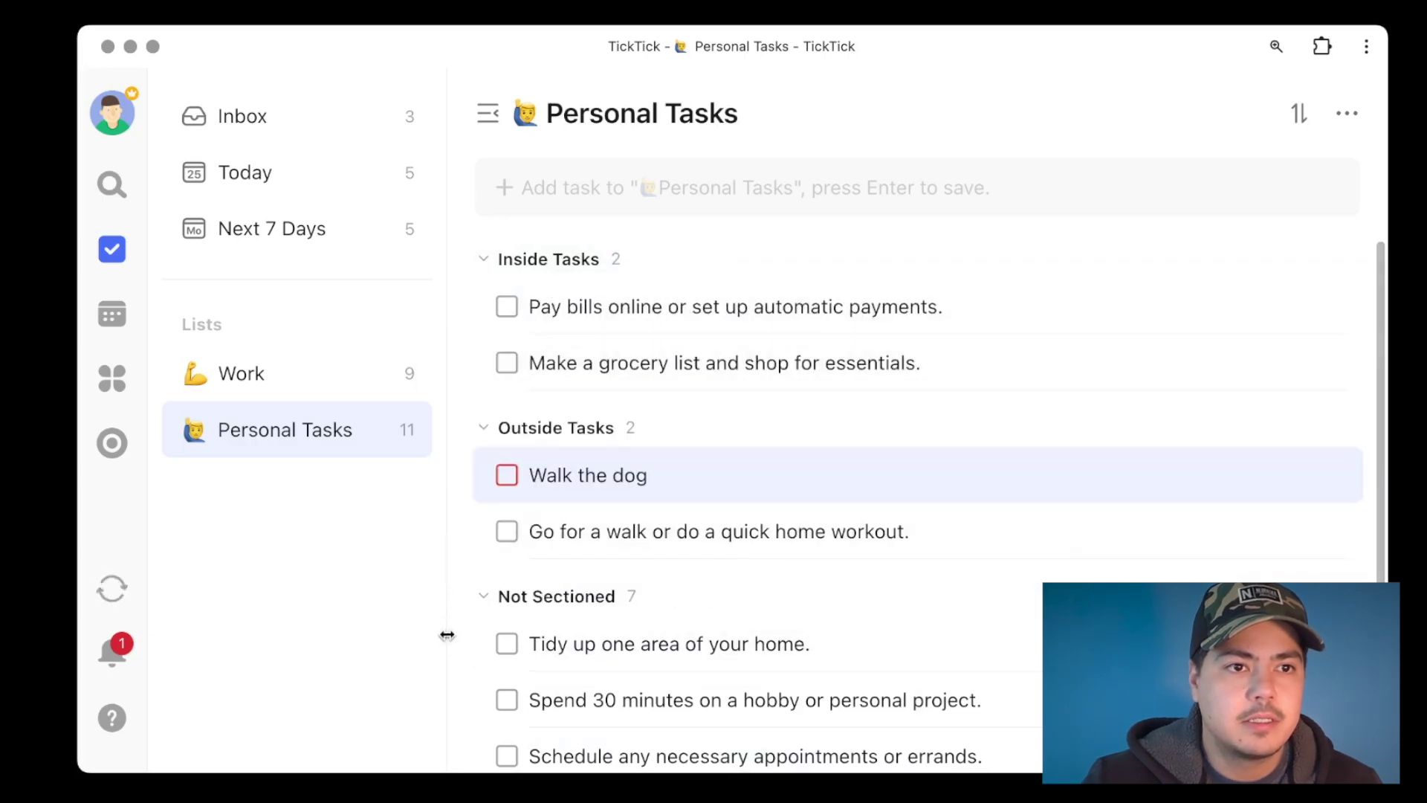
pyautogui.moveTo(456, 642); pyautogui.dragTo(498, 312)
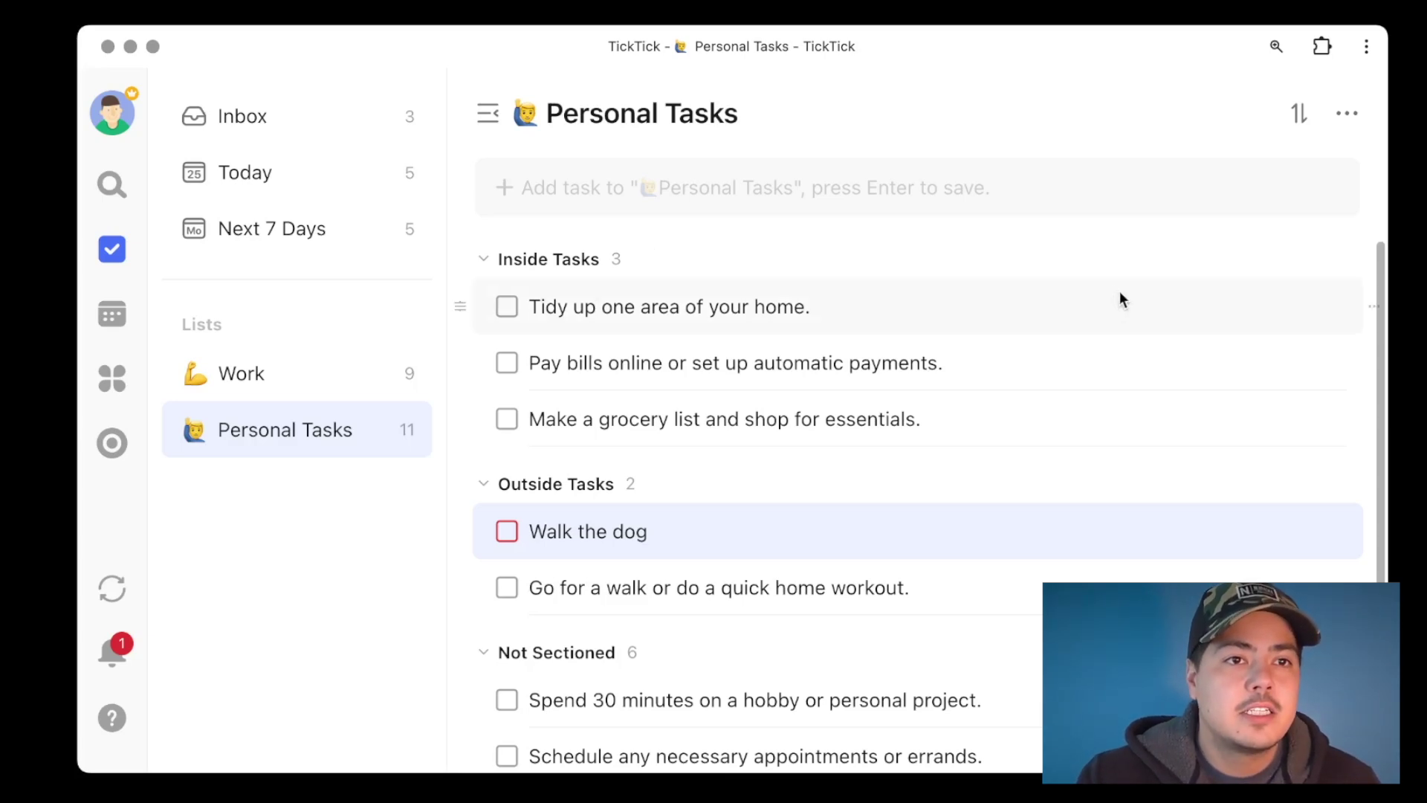
# - Move the Inside Tasks section to Work, then open Work to see its 12 tasks
pyautogui.moveTo(733, 266)
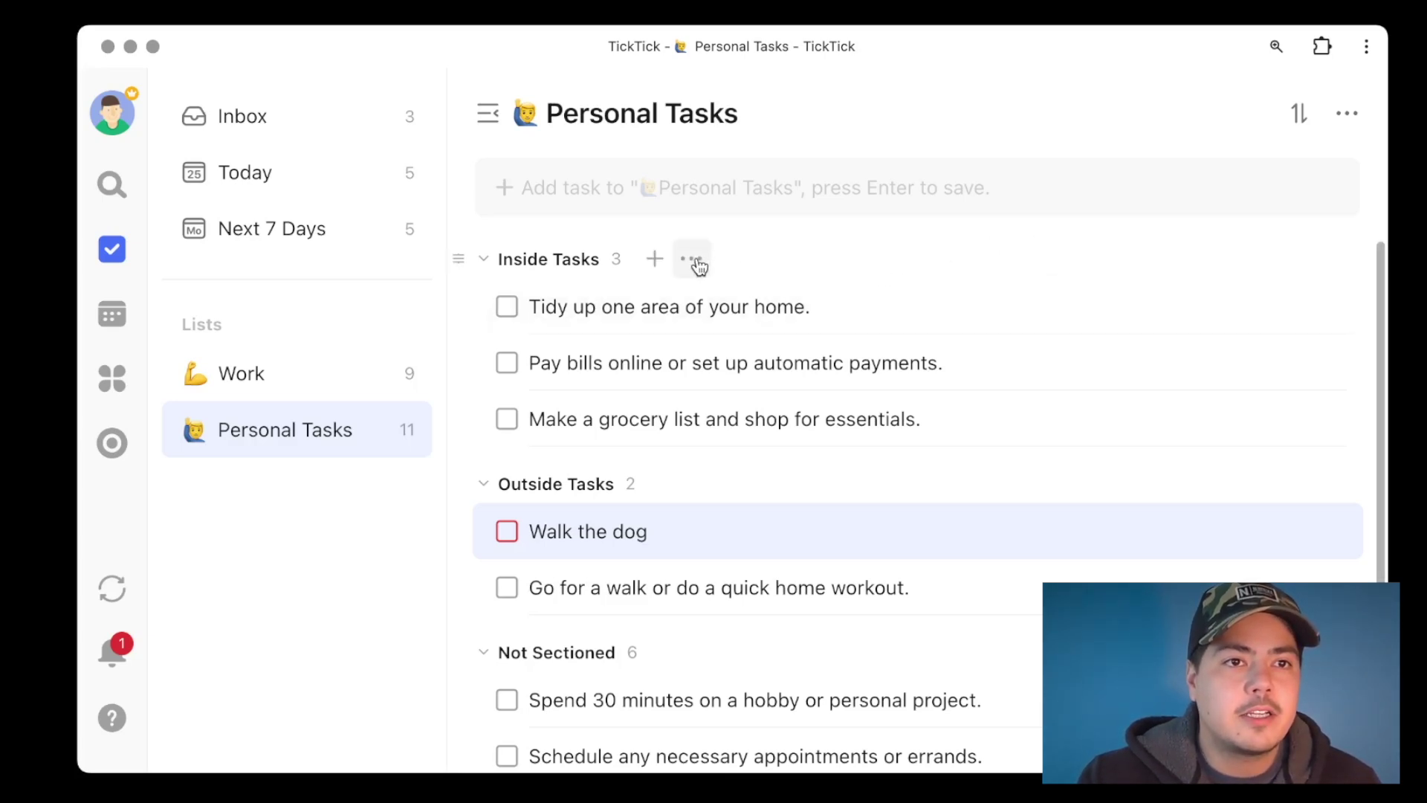
pyautogui.click(696, 262)
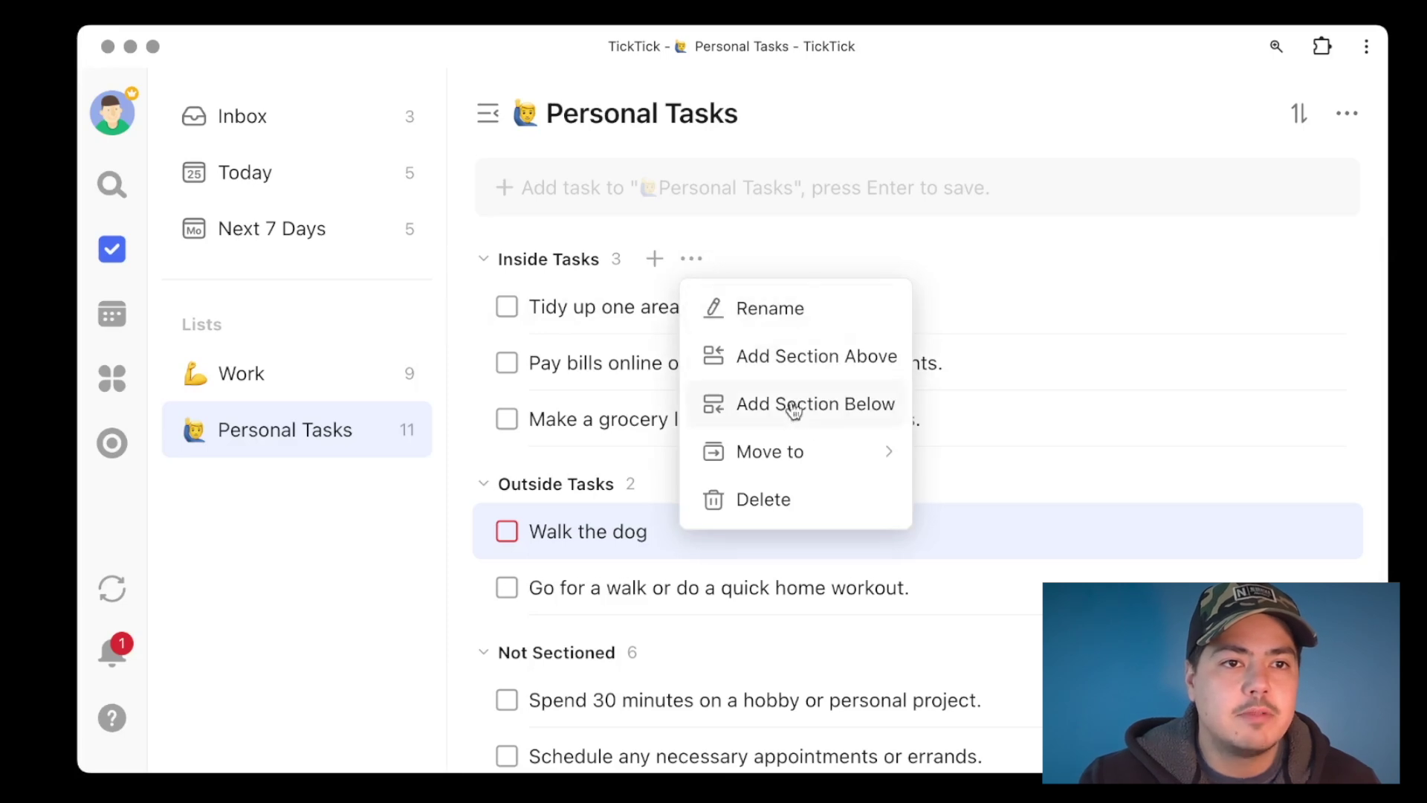
pyautogui.moveTo(802, 459)
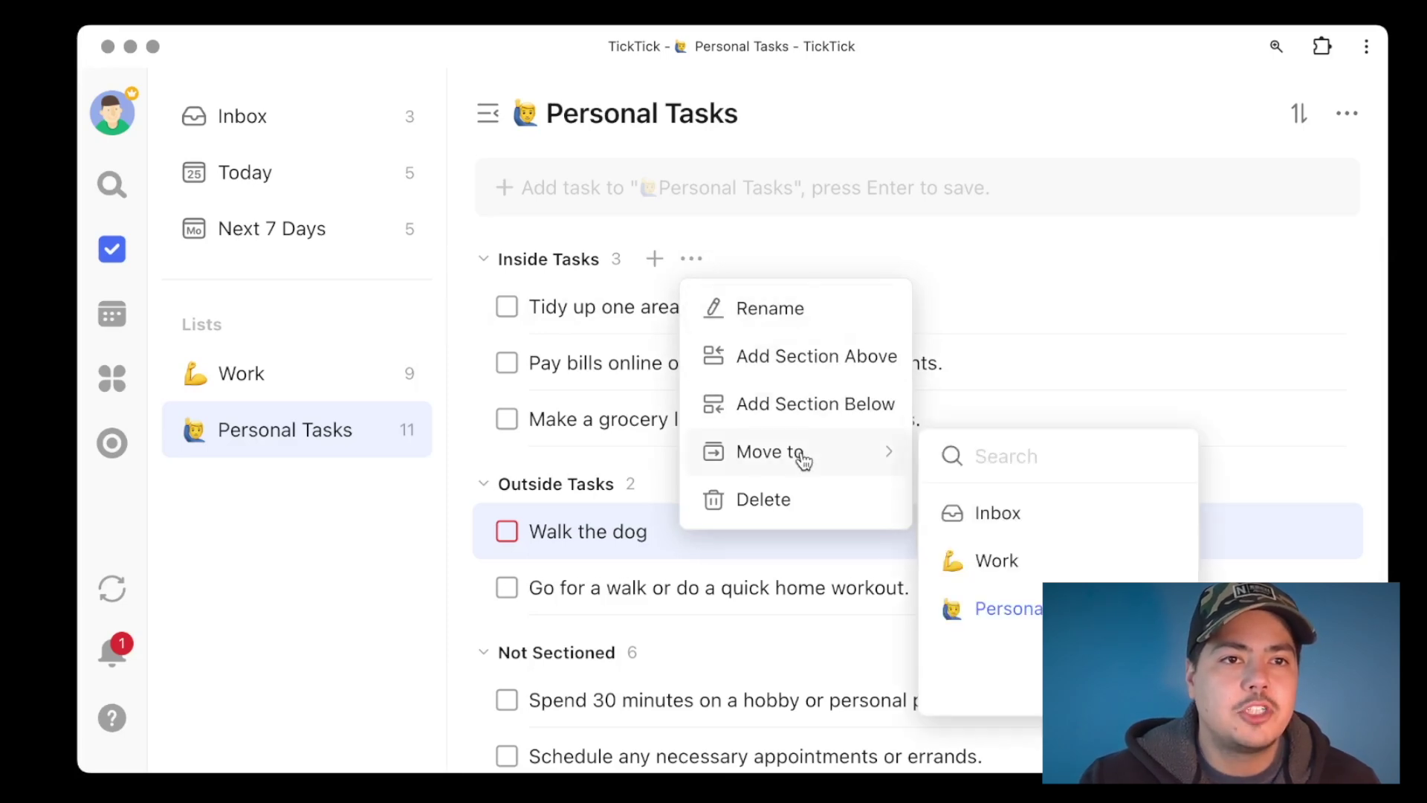
pyautogui.click(996, 561)
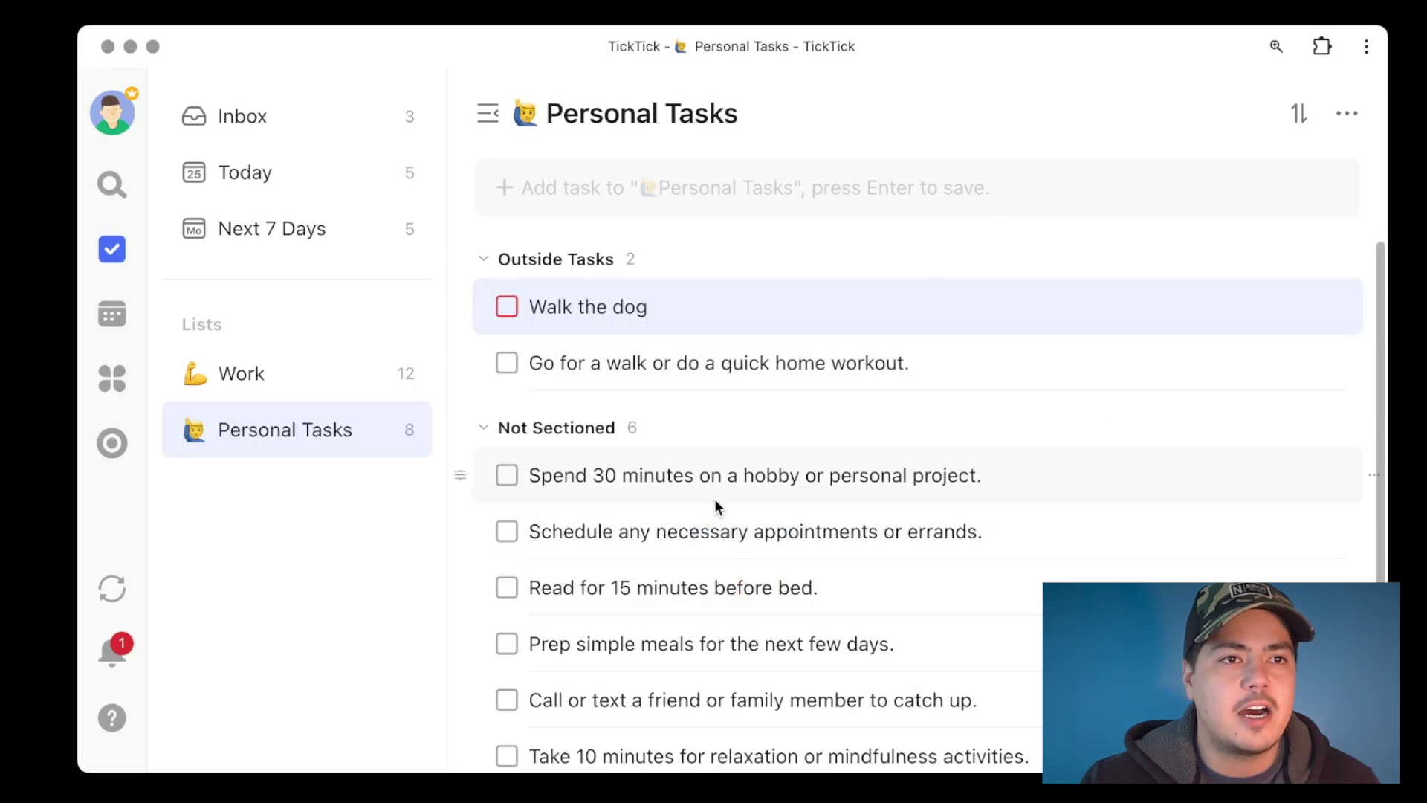
pyautogui.click(259, 388)
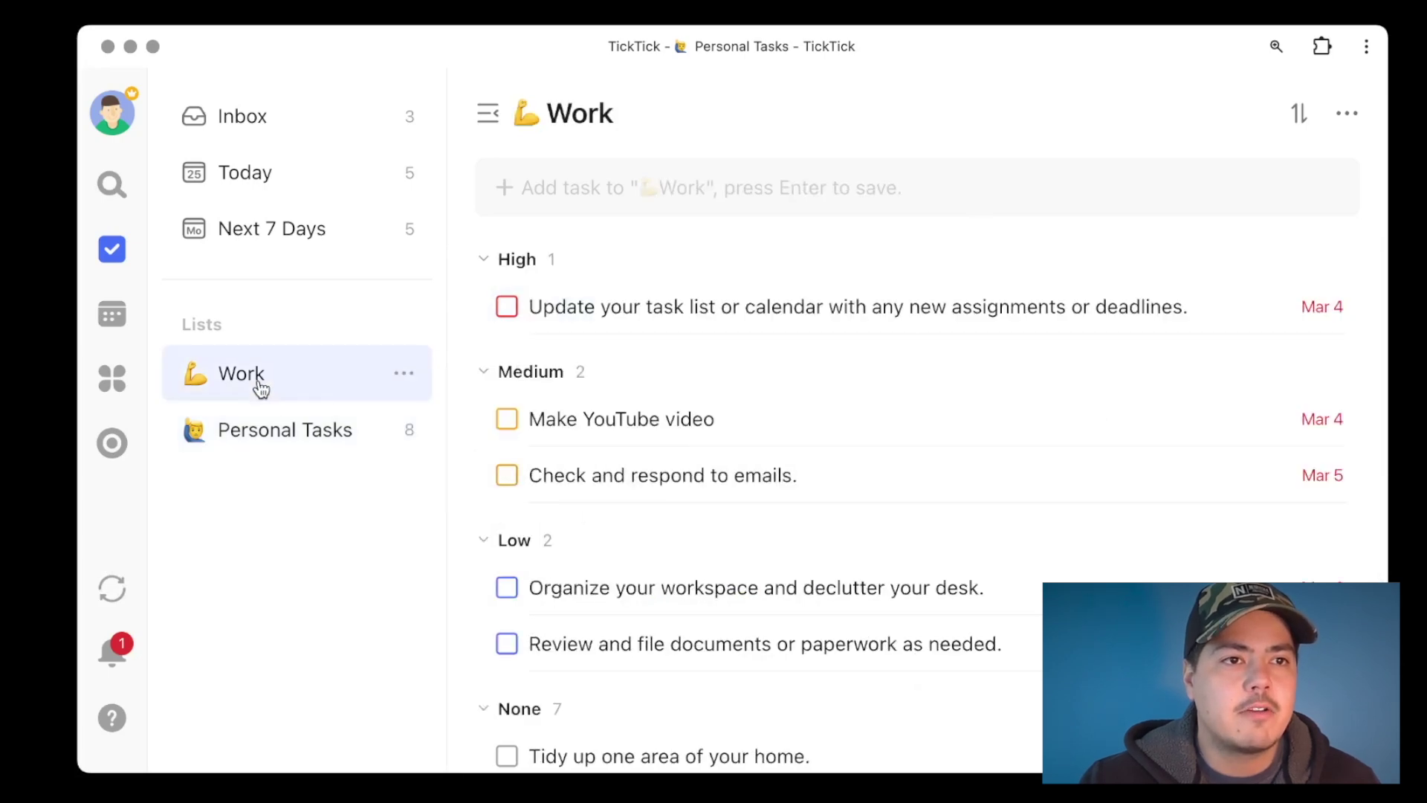
# - Group the Work list by Custom sections, check Inside Tasks, then go back to Personal Tasks
pyautogui.click(1307, 117)
pyautogui.click(1274, 181)
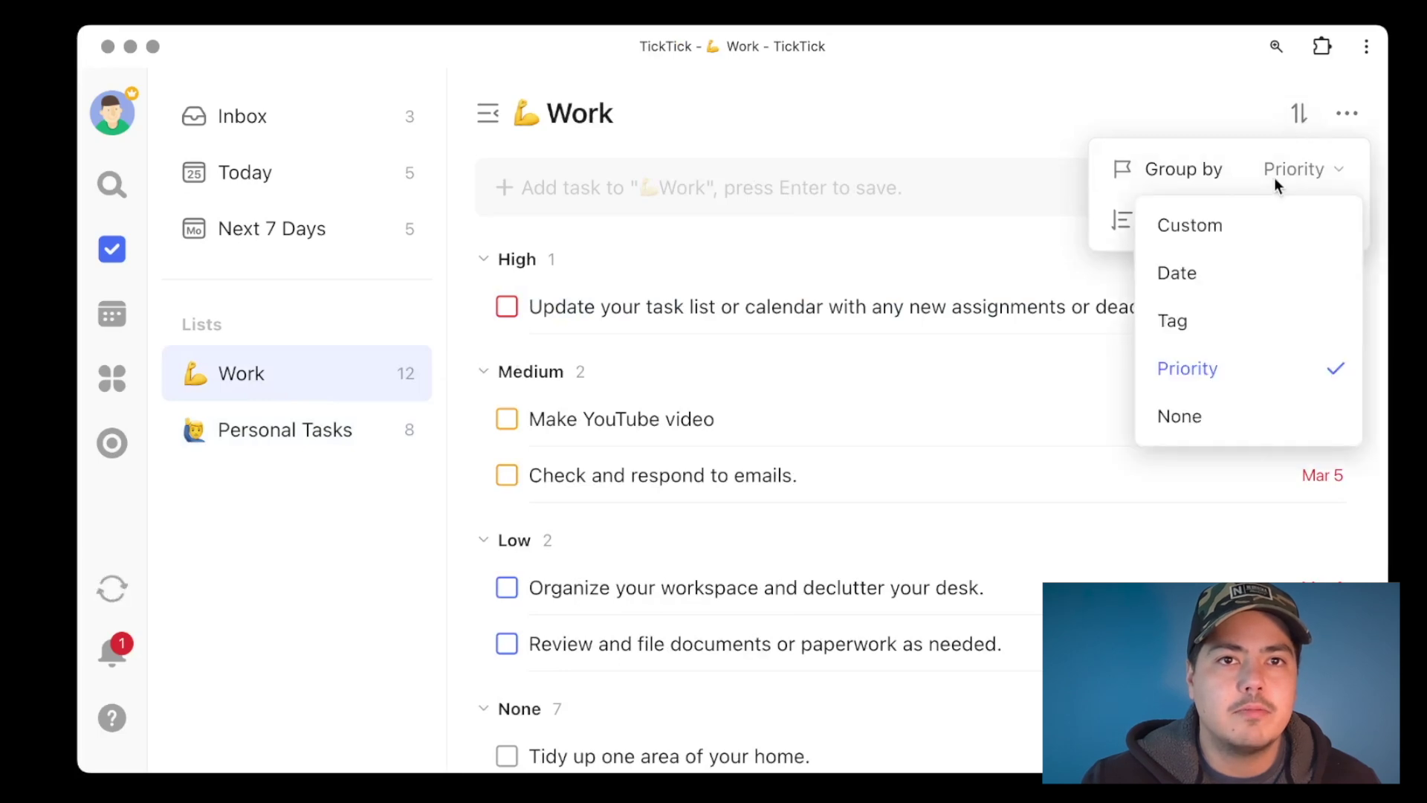
pyautogui.click(1237, 243)
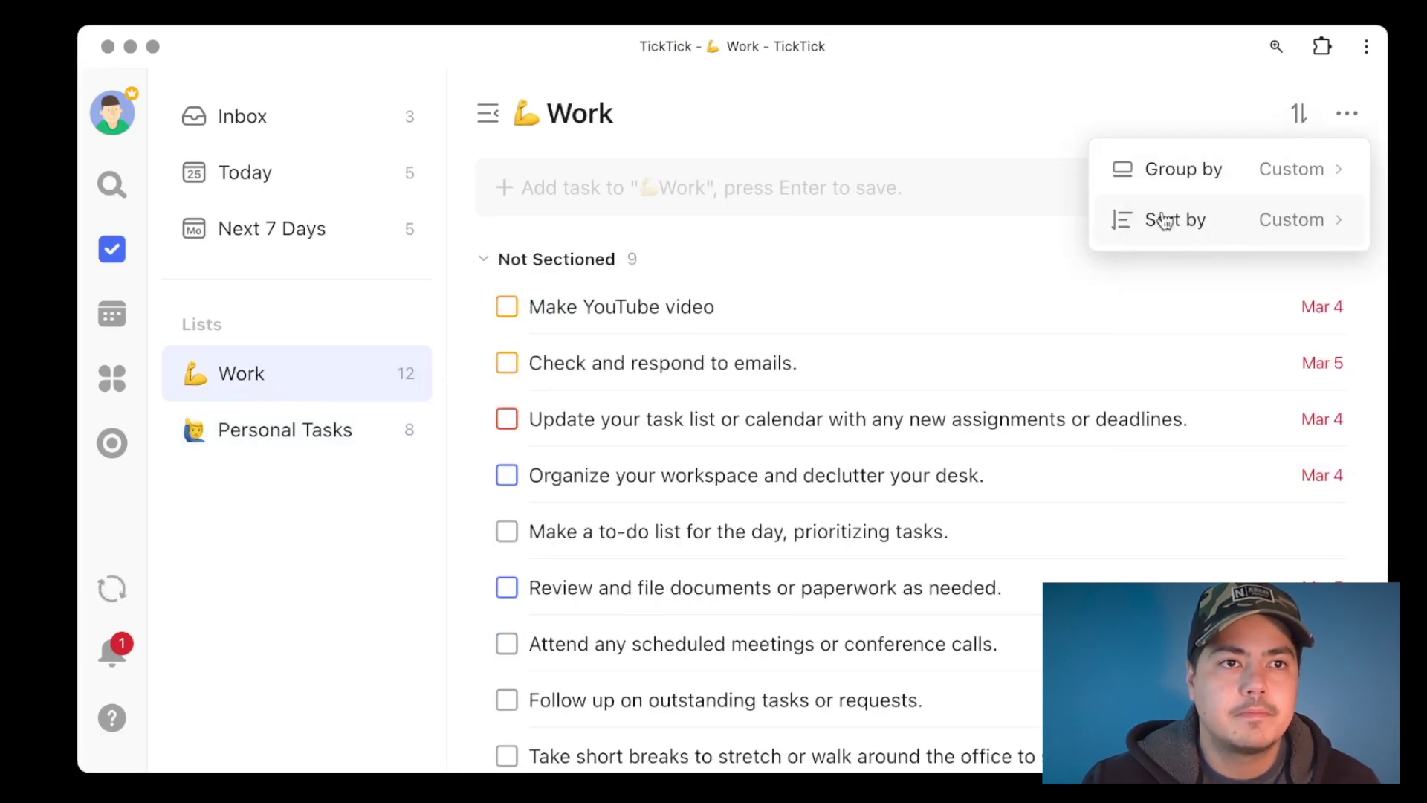
pyautogui.scroll(-3, 752, 389)
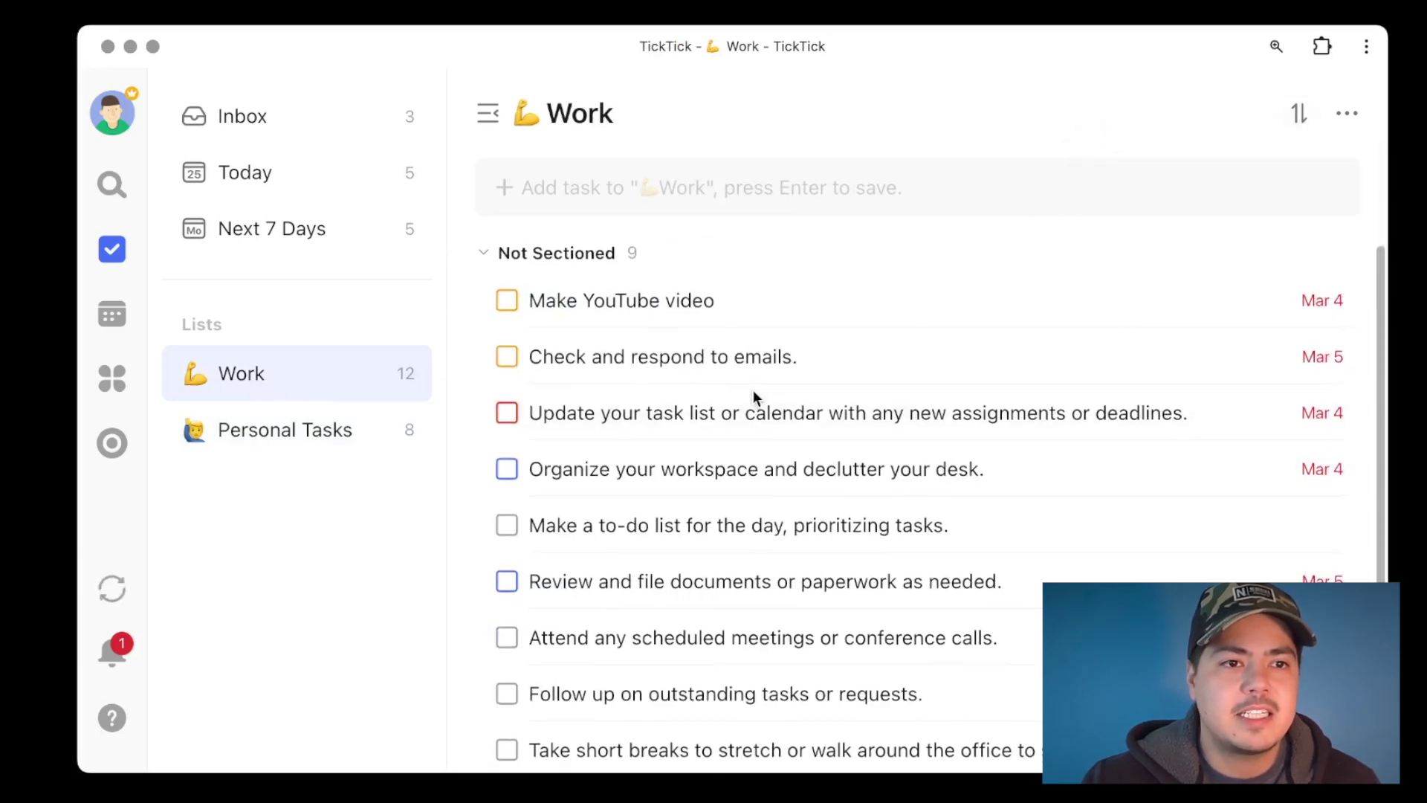
pyautogui.scroll(-3, 758, 400)
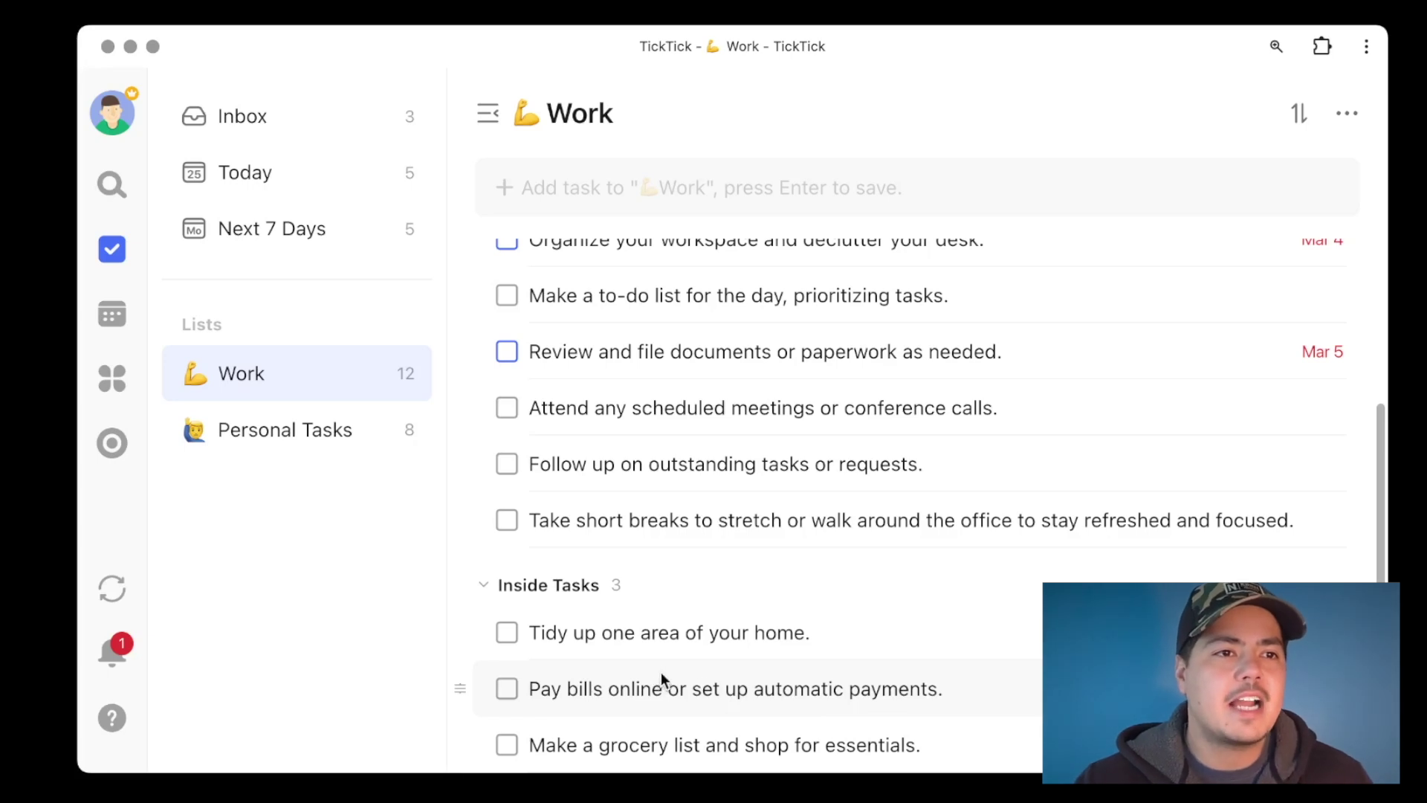
pyautogui.click(325, 444)
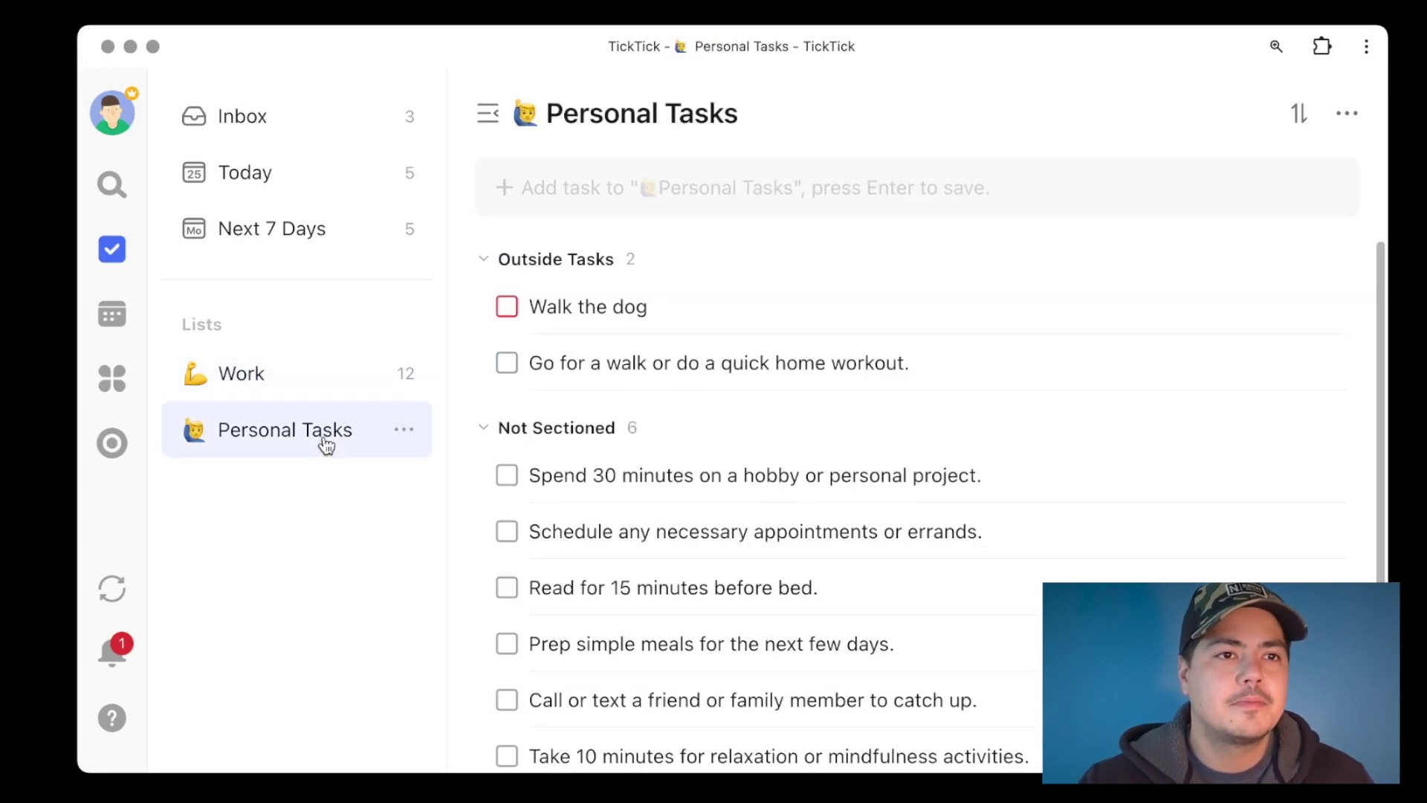
# - Switch the Personal Tasks list to Kanban View
pyautogui.click(1345, 119)
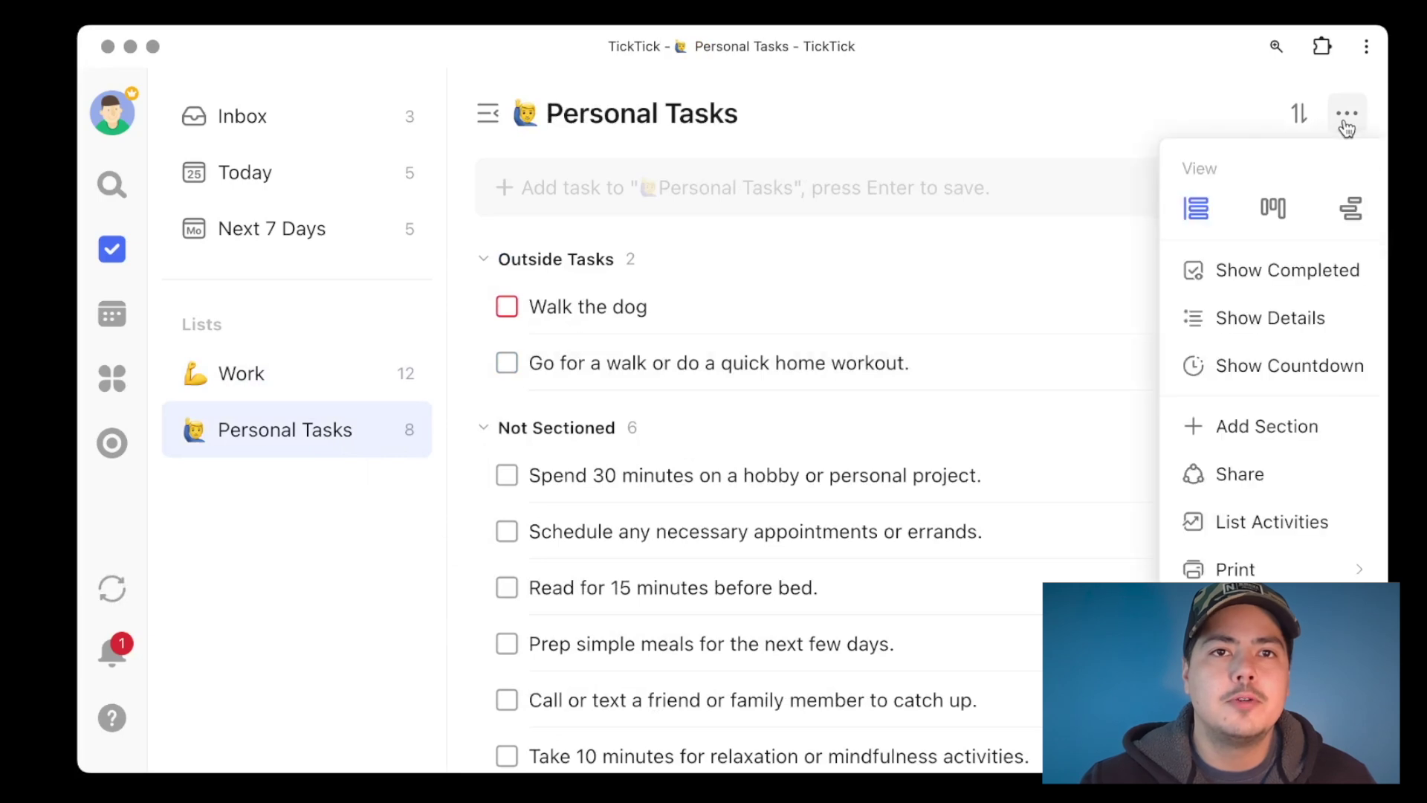
pyautogui.click(1271, 210)
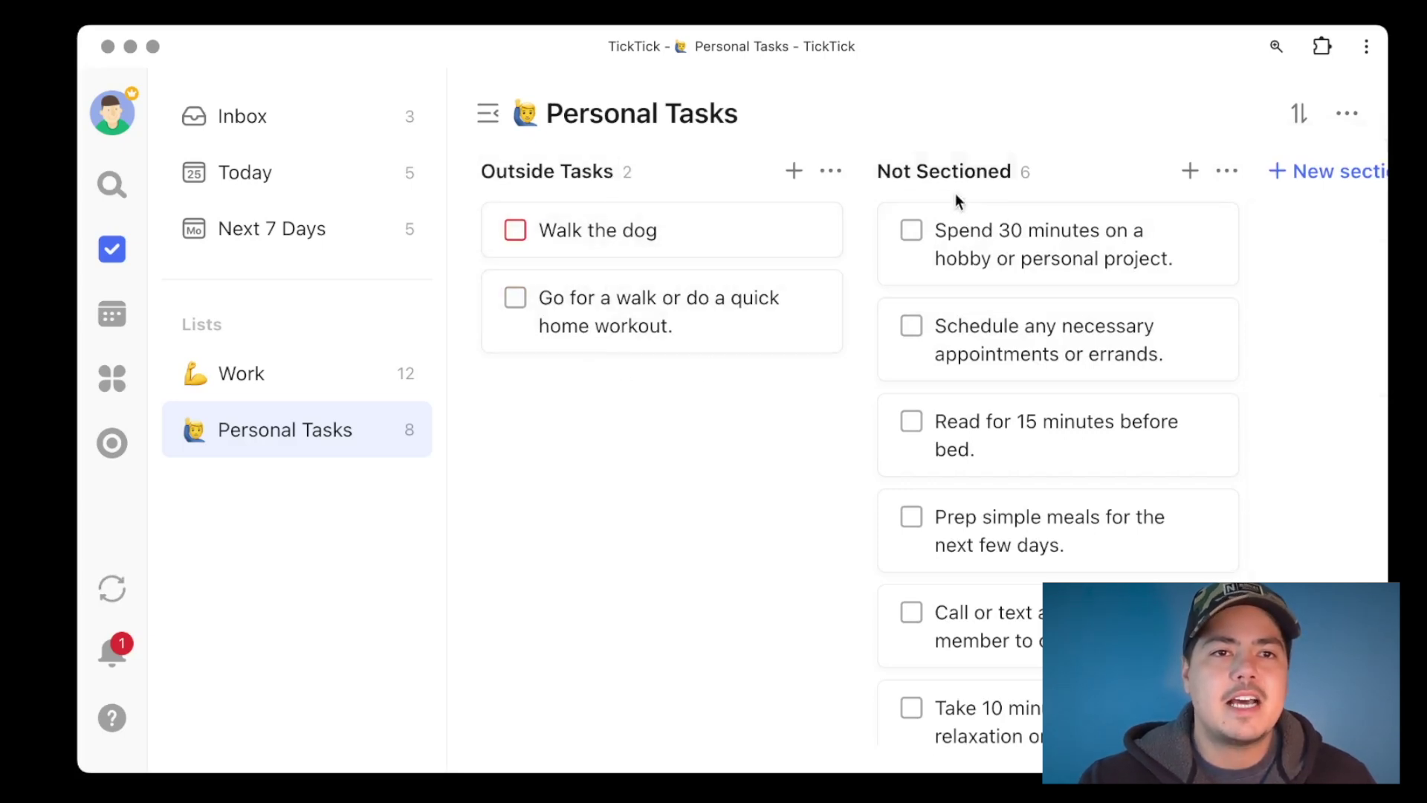
pyautogui.hscroll(5, 1237, 386)
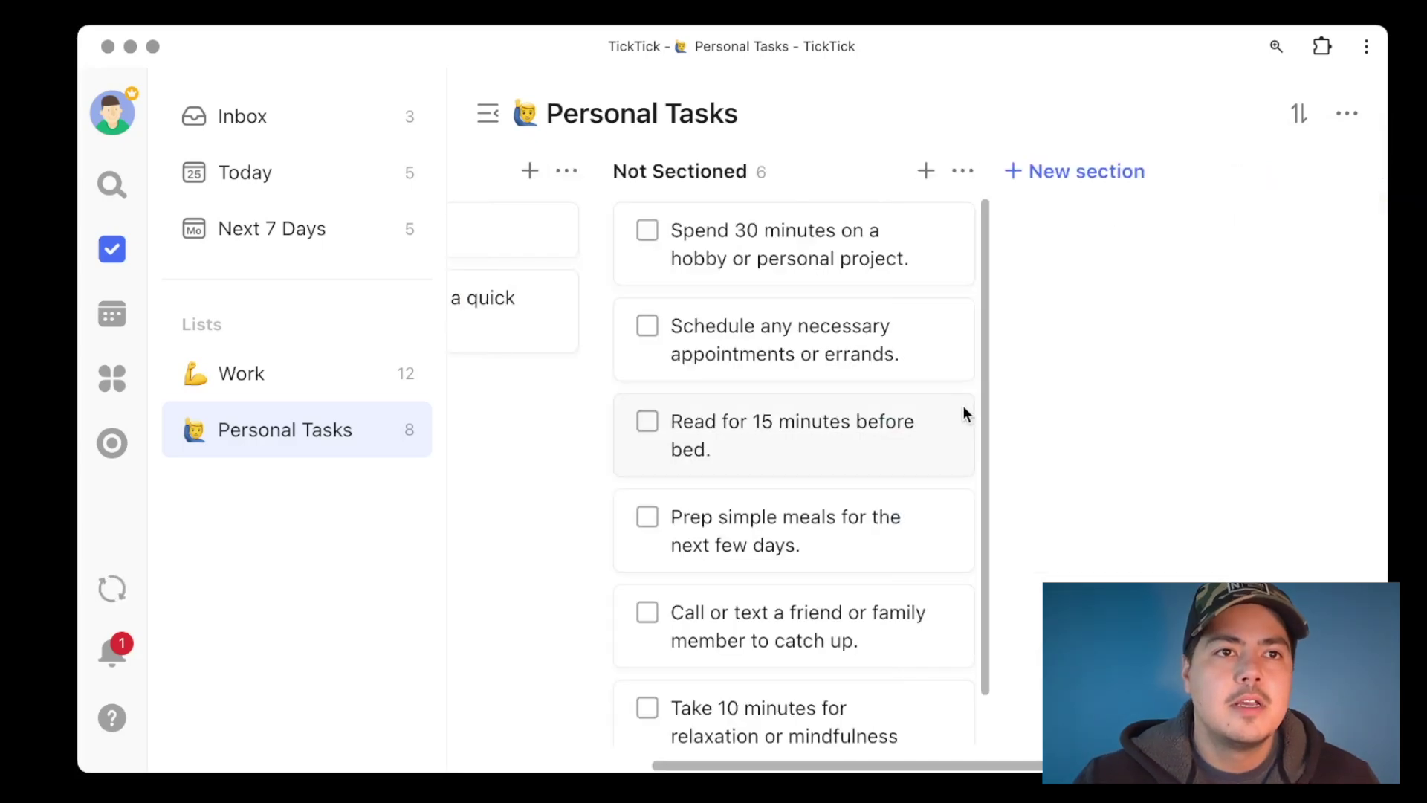
# - Add a 'Phone' section and move the call-a-friend and appointments tasks into it
pyautogui.click(1092, 186)
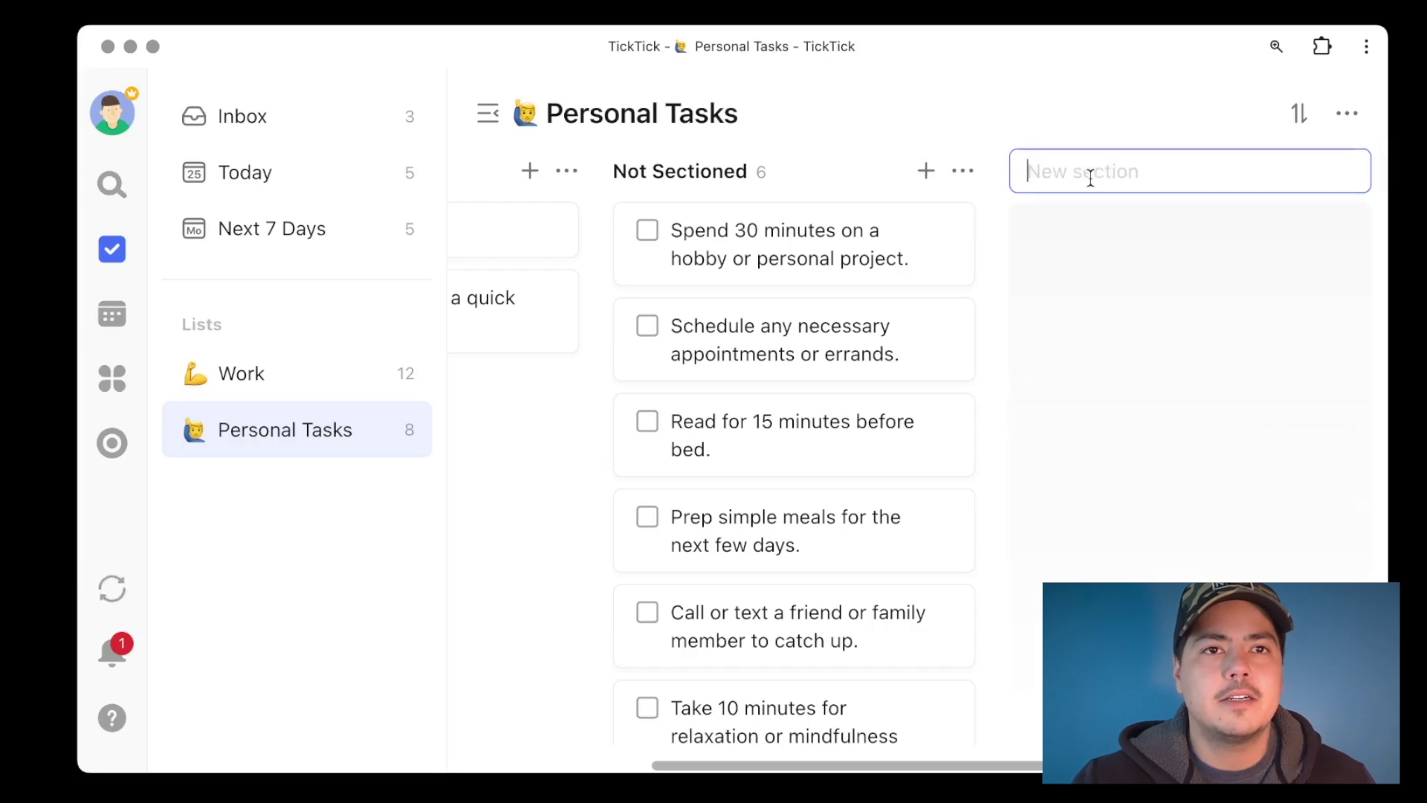
pyautogui.write('Phone')
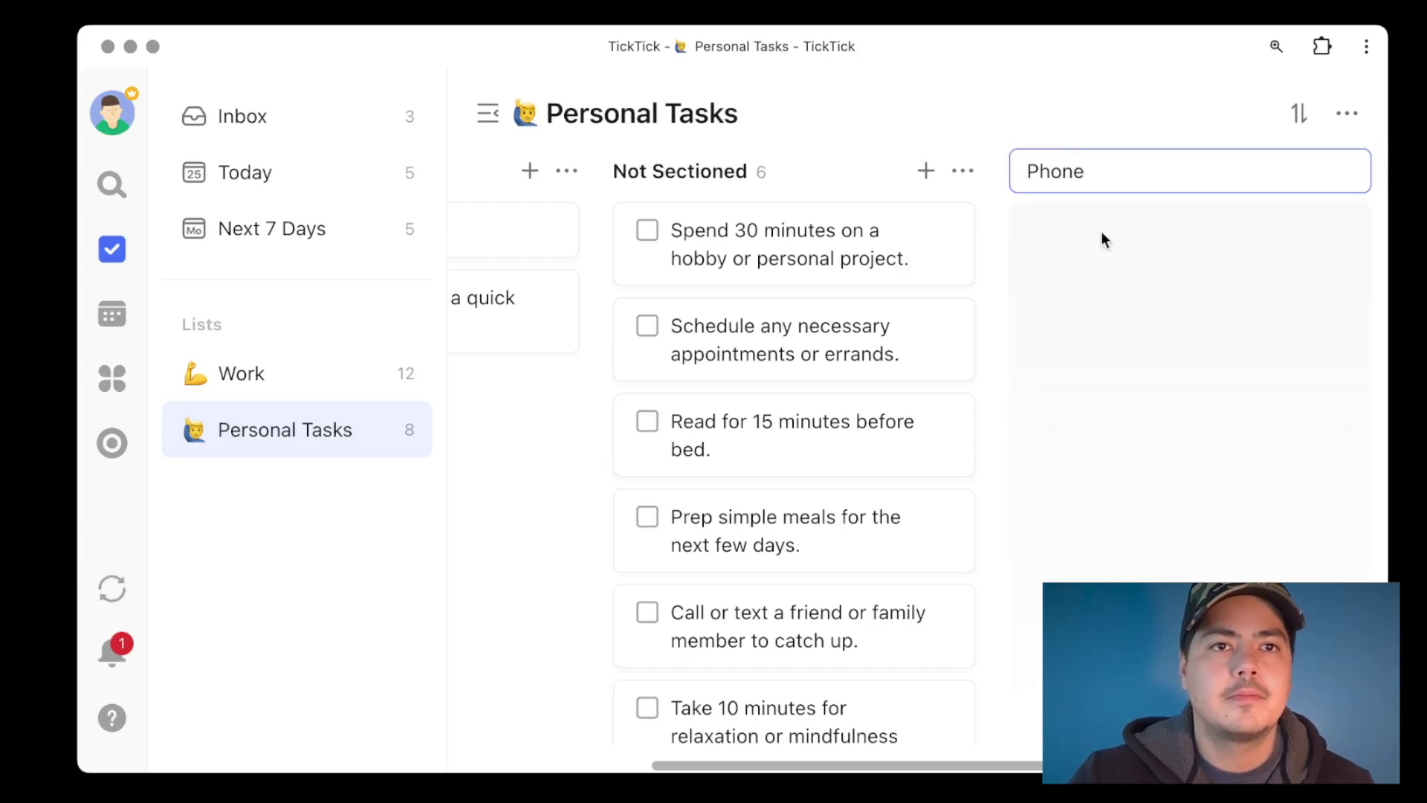
pyautogui.press('Return')
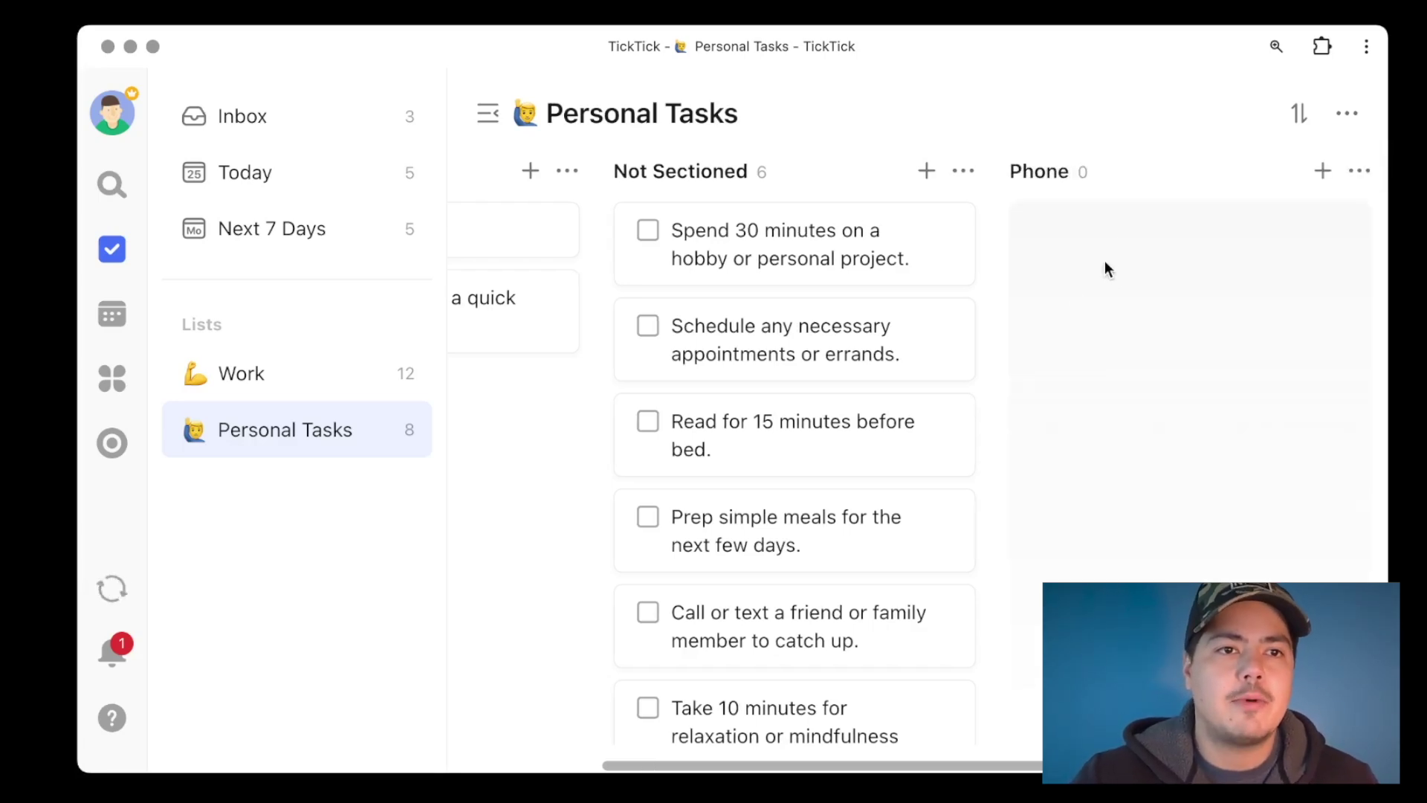
pyautogui.moveTo(694, 637); pyautogui.dragTo(1108, 287)
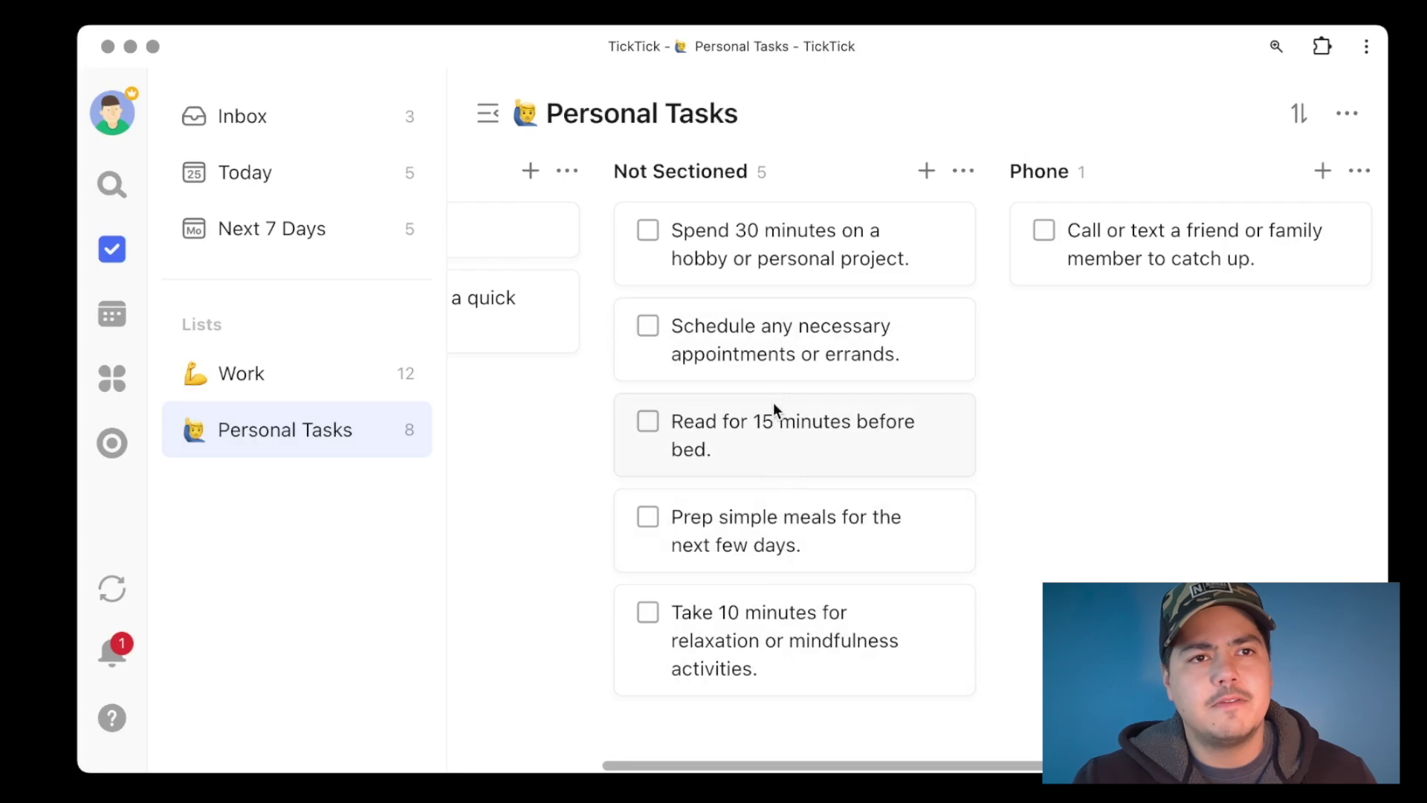
pyautogui.moveTo(760, 359); pyautogui.dragTo(1149, 368)
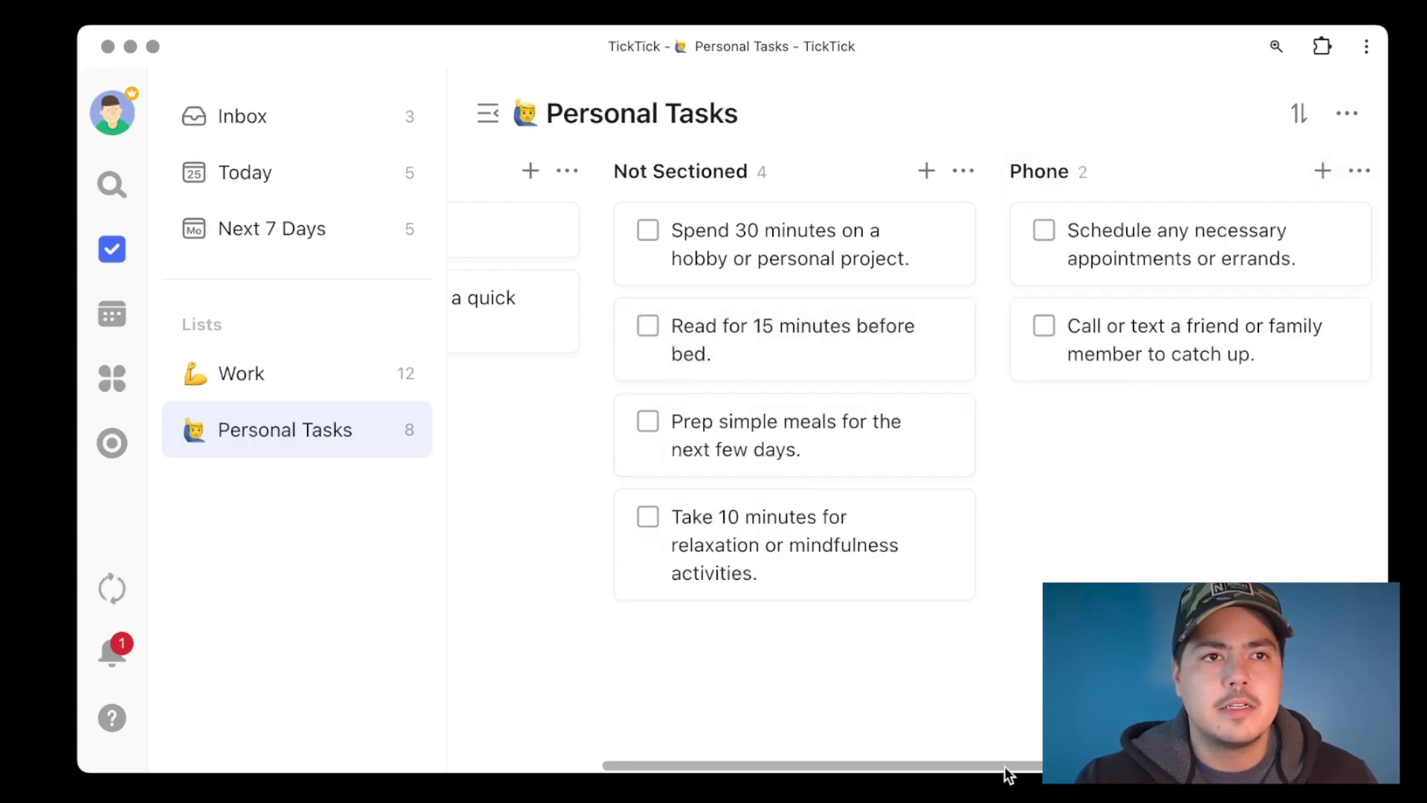
pyautogui.moveTo(1005, 766); pyautogui.dragTo(861, 766)
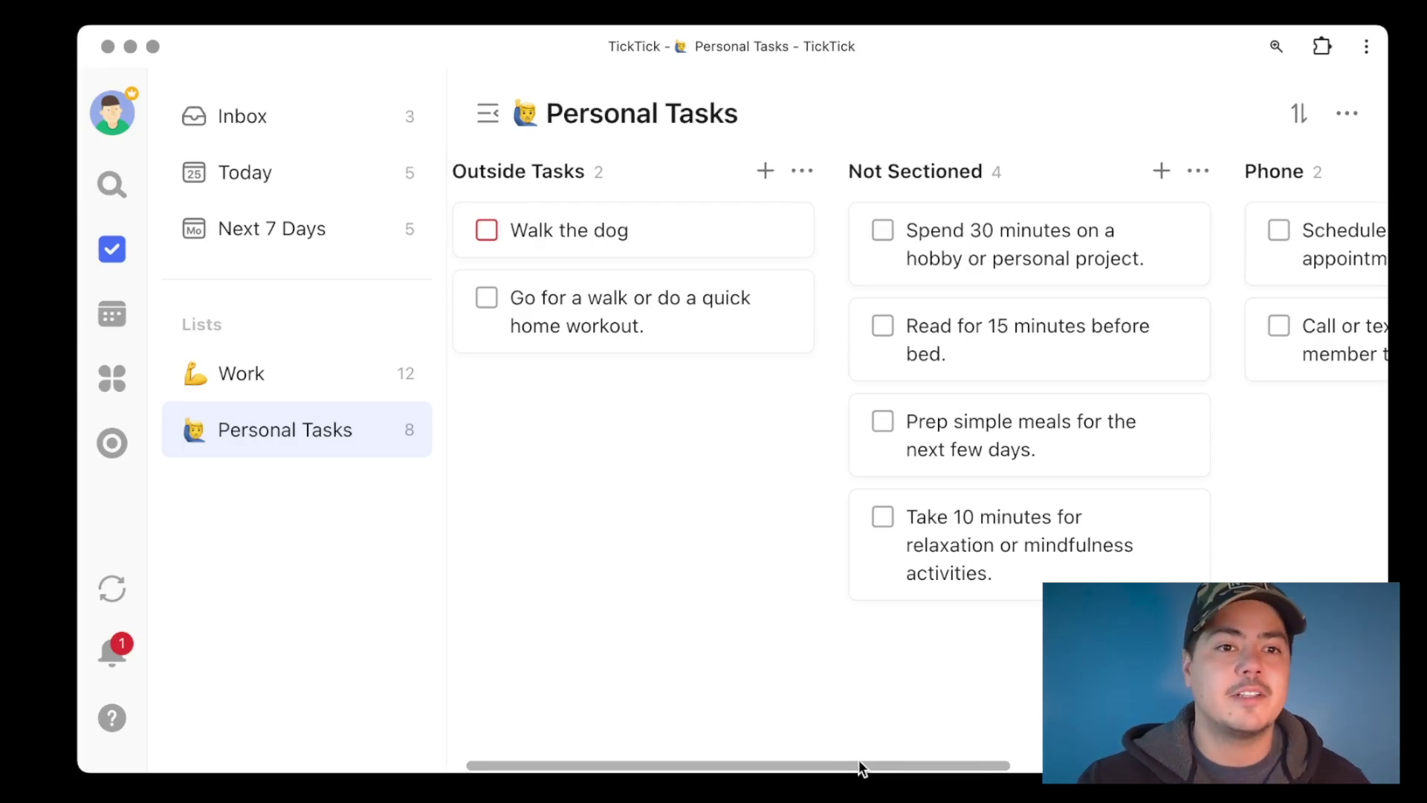
pyautogui.moveTo(859, 766); pyautogui.dragTo(1125, 760)
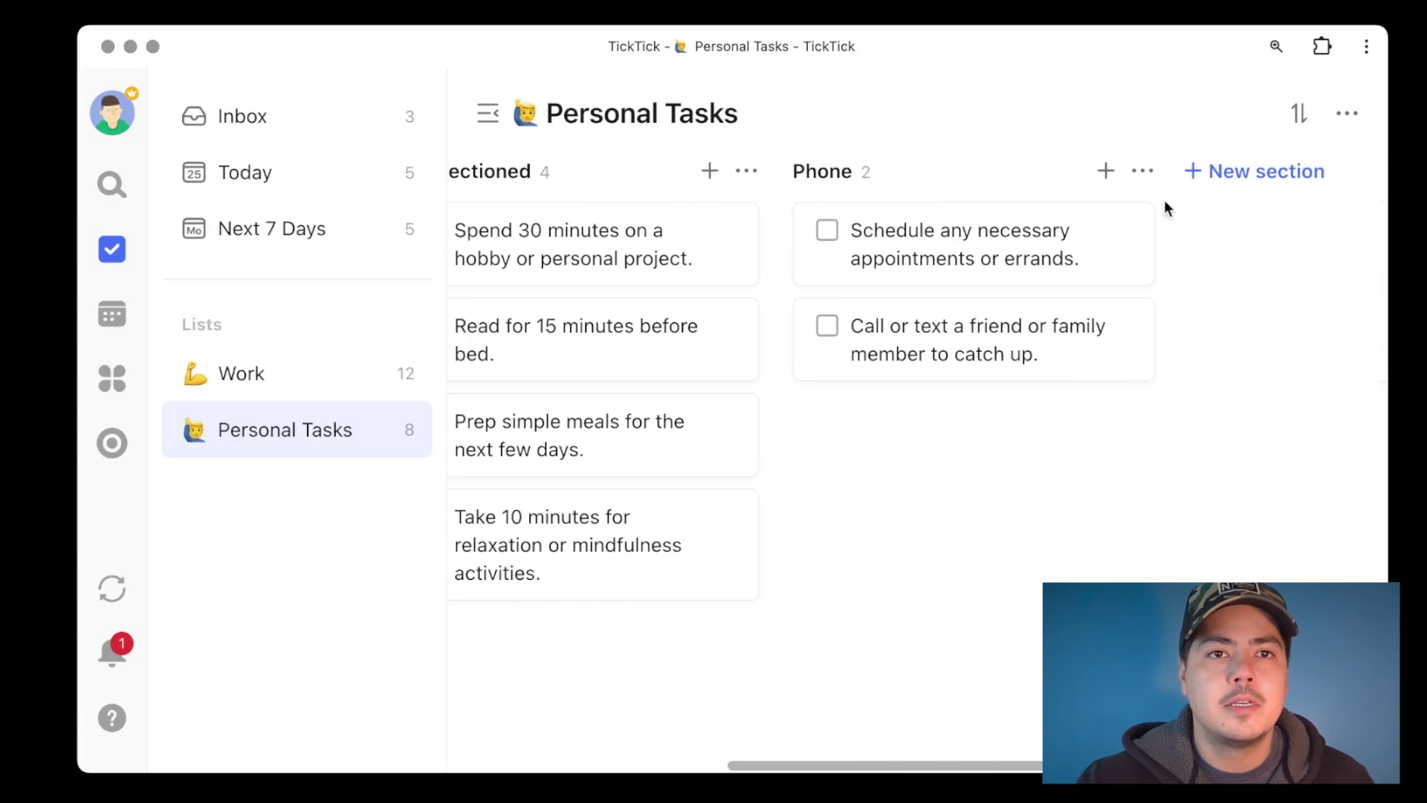
# - Move the Phone section to Work, then open Work to find it among 14 tasks
pyautogui.click(1148, 179)
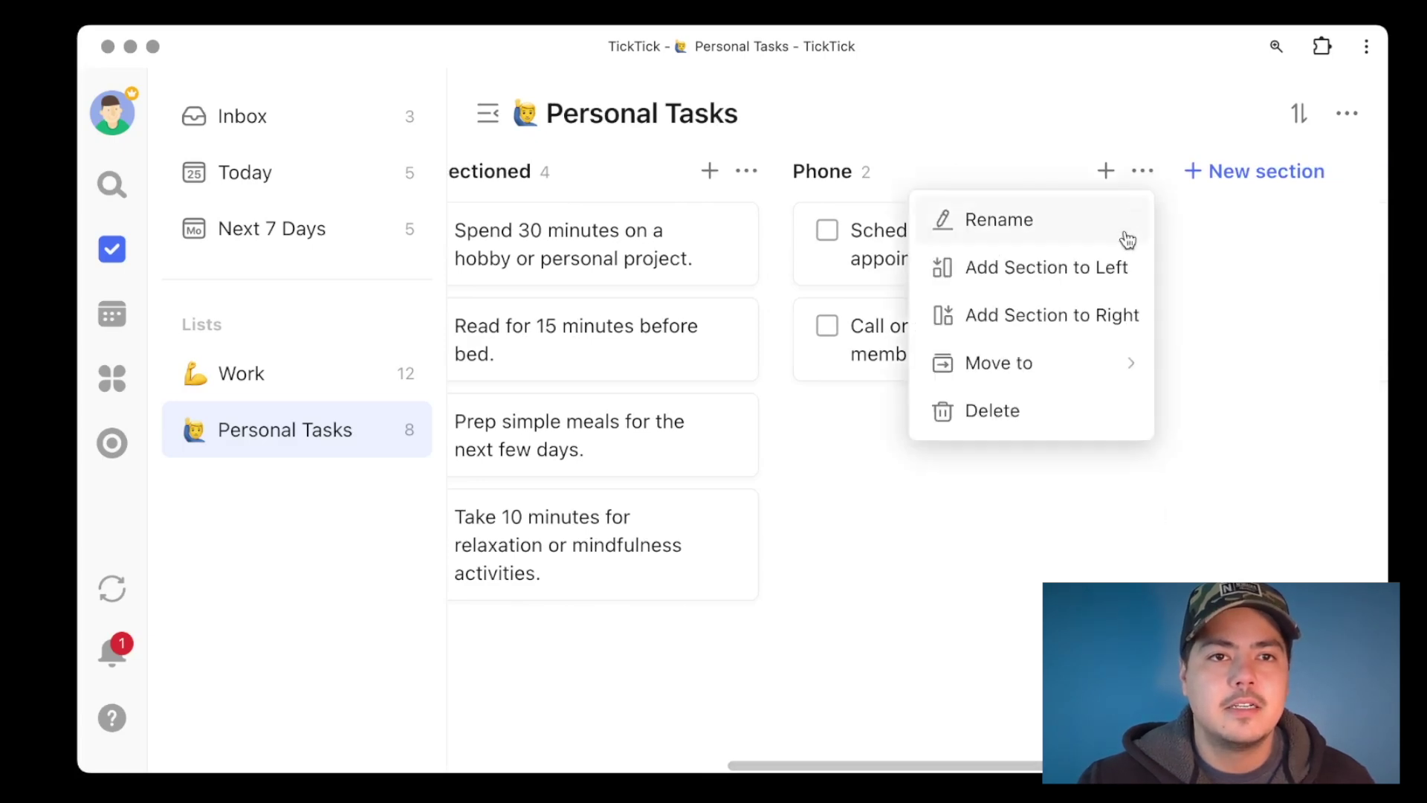
pyautogui.moveTo(1066, 381)
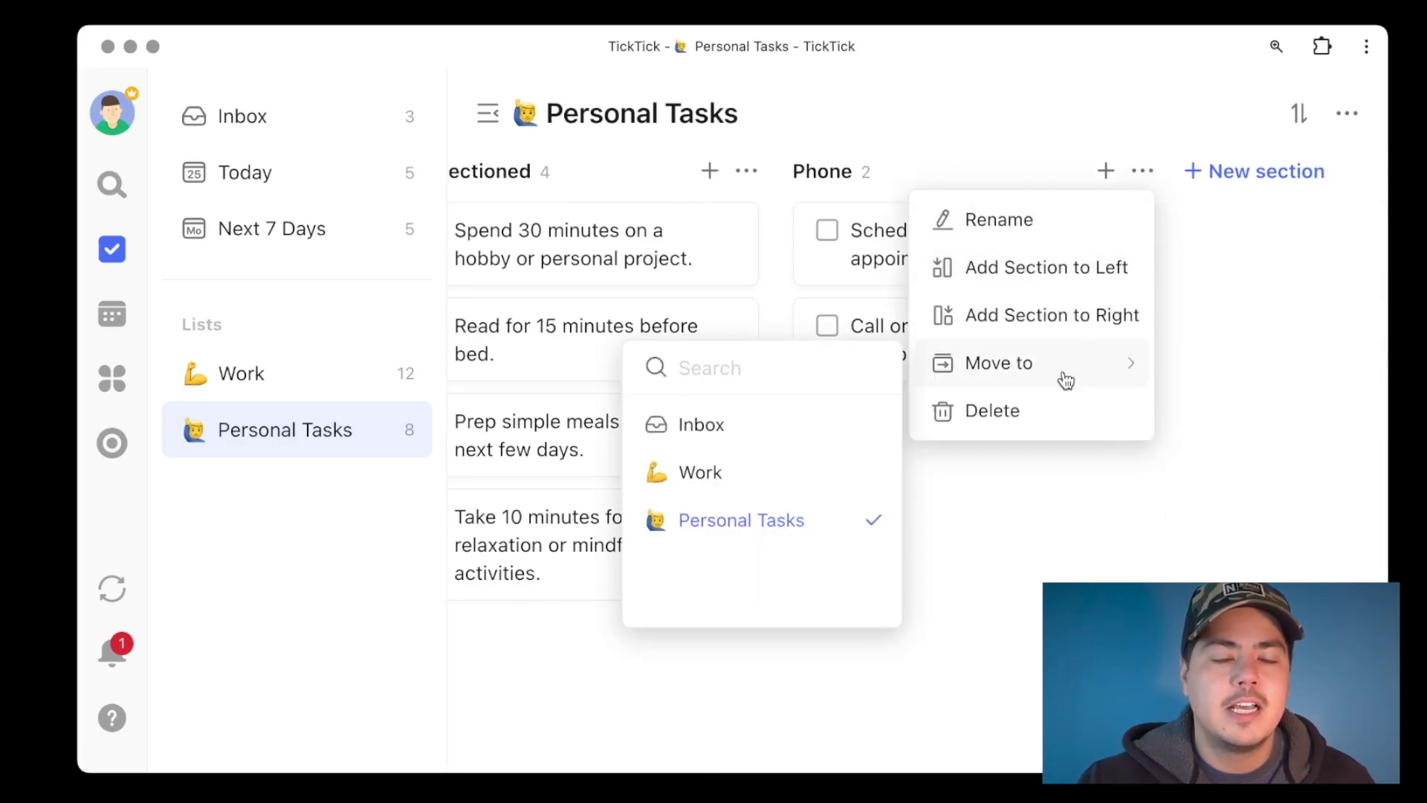
pyautogui.click(801, 482)
pyautogui.moveTo(744, 762); pyautogui.dragTo(613, 767)
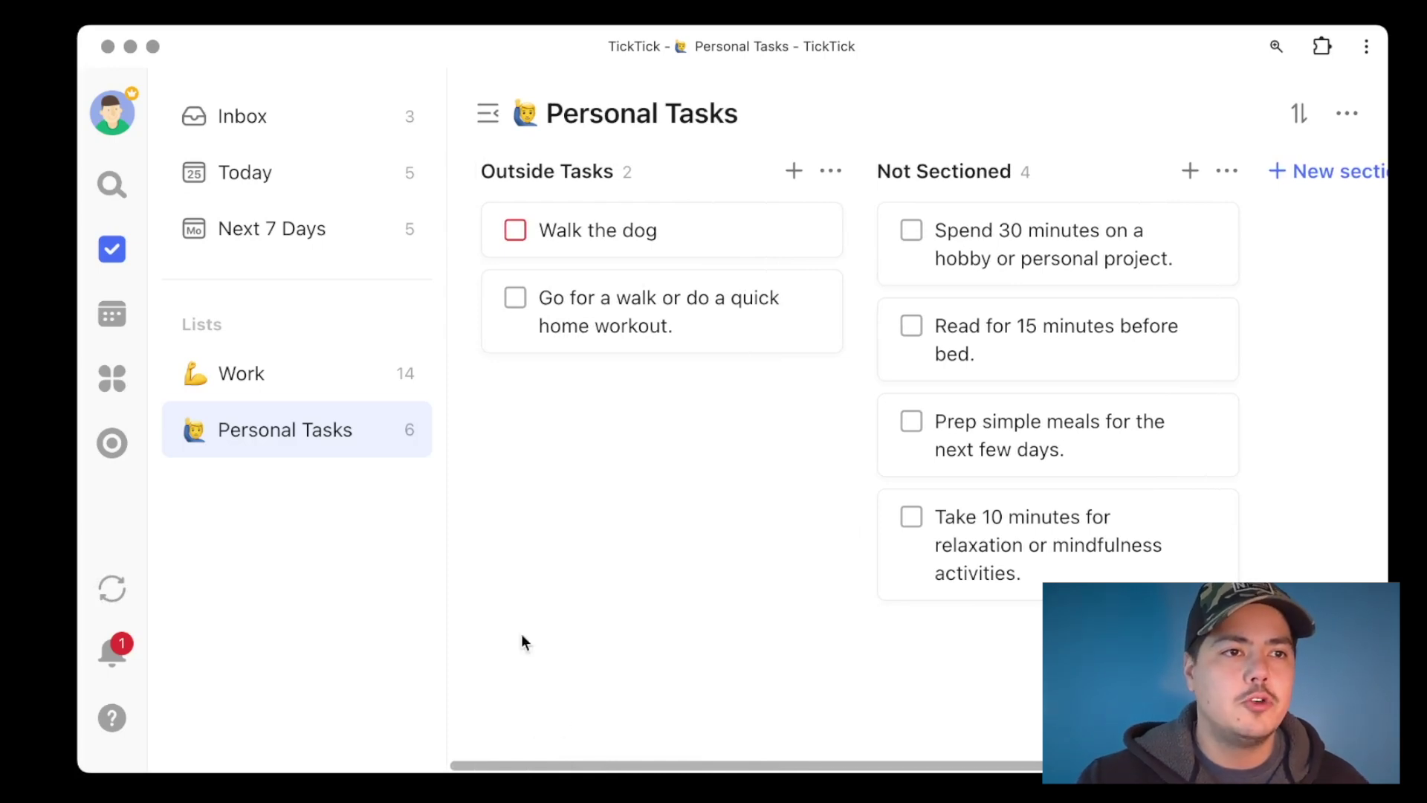
pyautogui.click(293, 392)
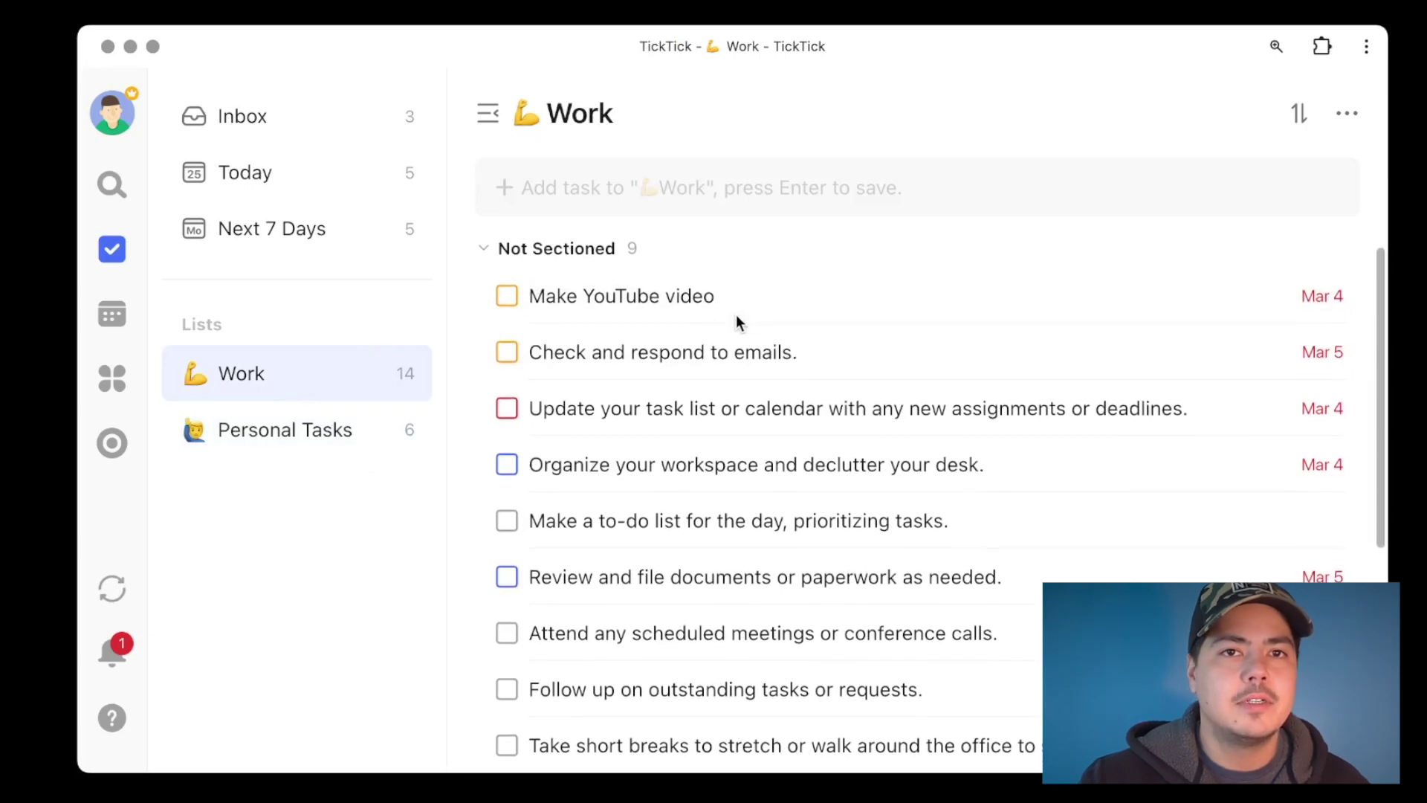
pyautogui.scroll(-6, 736, 320)
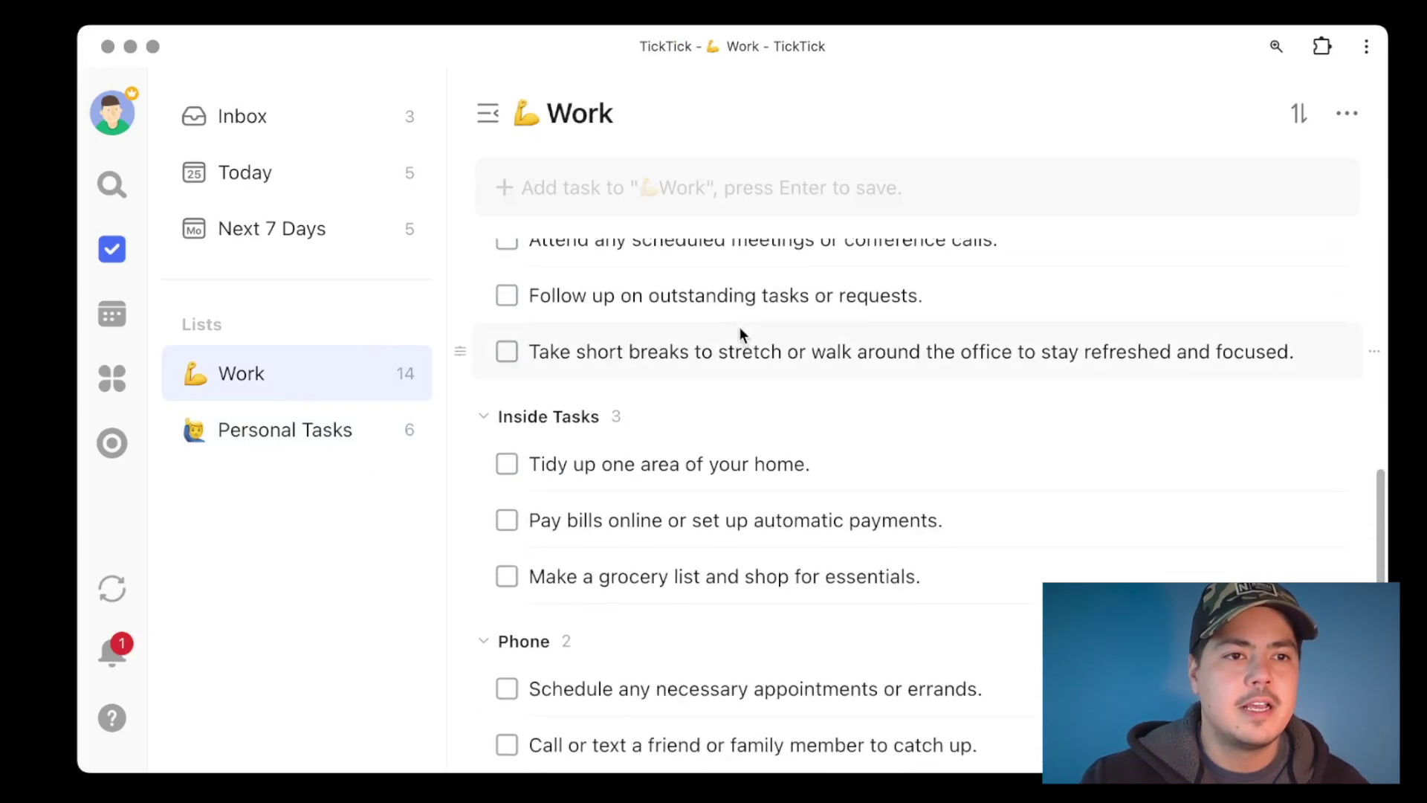